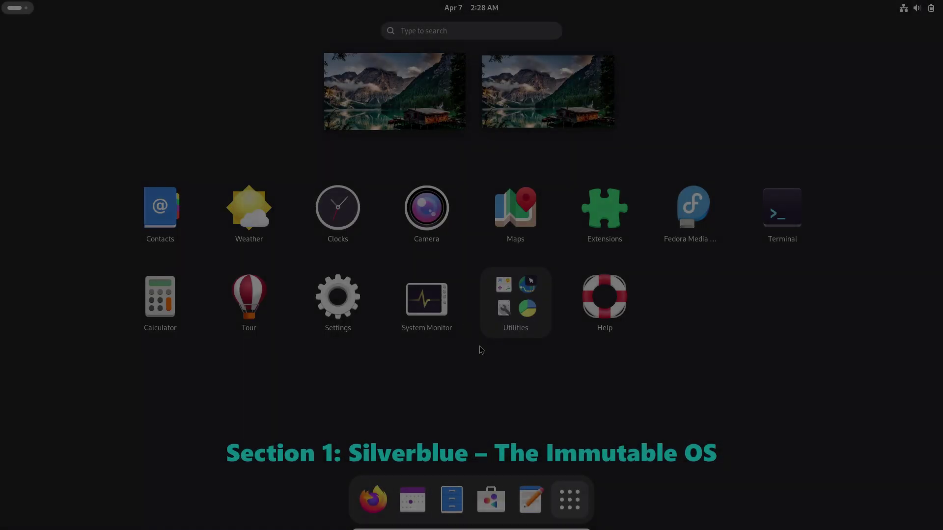
# Open Settings' About system details and highlight the OS Name and Kernel Version values.
pyautogui.click(337, 297)
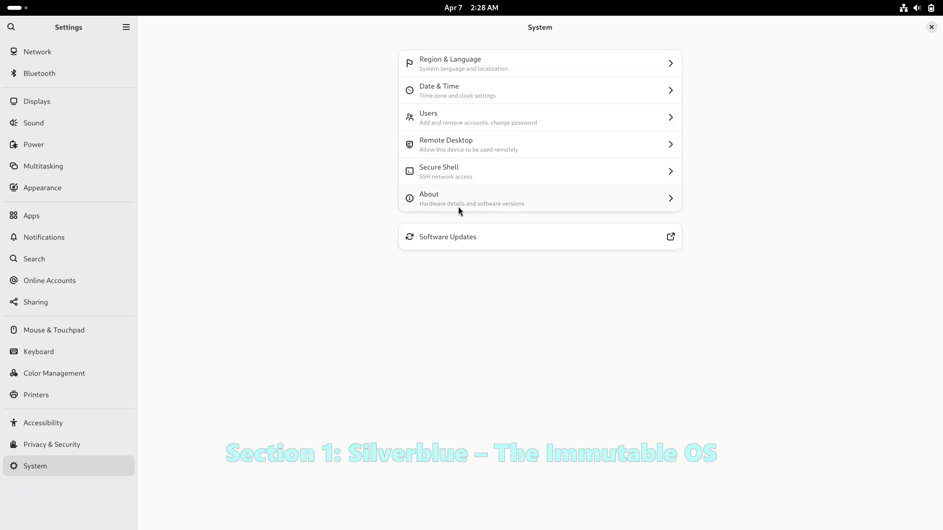
pyautogui.click(470, 204)
pyautogui.click(482, 289)
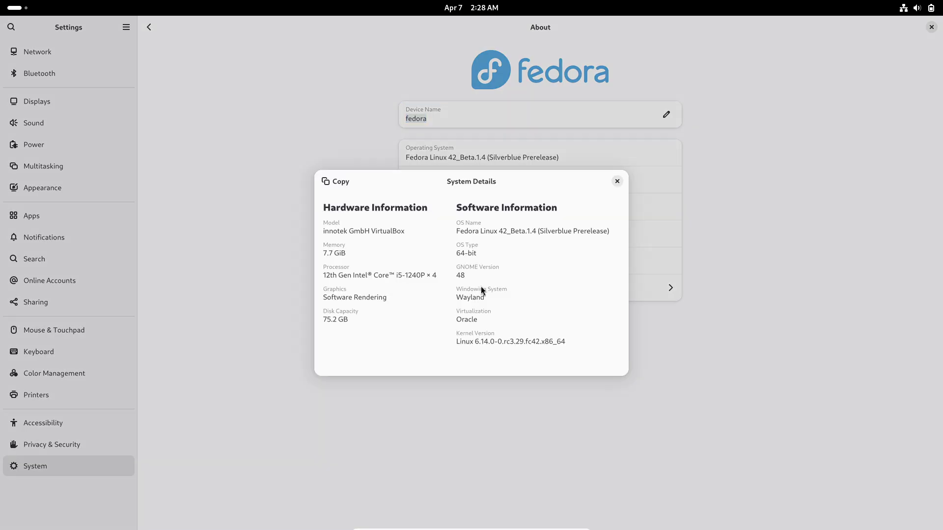
pyautogui.moveTo(457, 230); pyautogui.dragTo(610, 230)
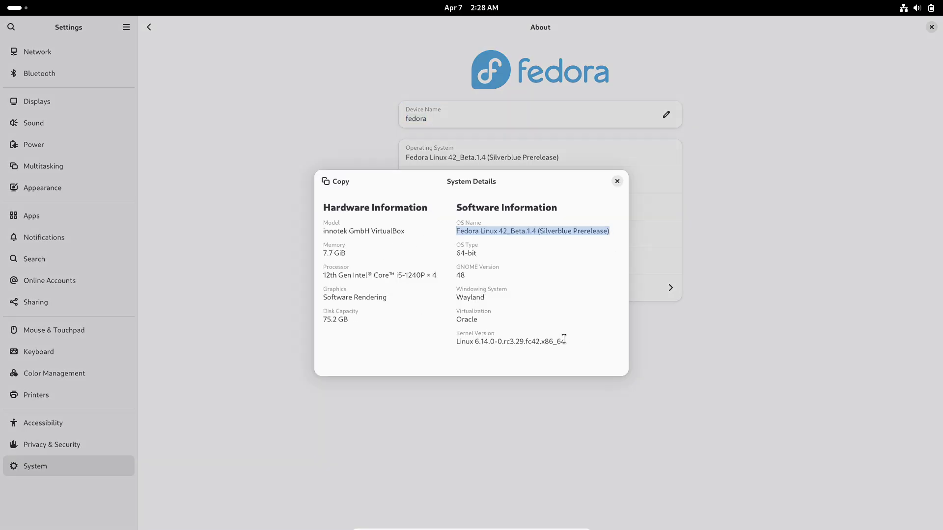
pyautogui.moveTo(567, 342); pyautogui.dragTo(455, 317)
pyautogui.click(618, 183)
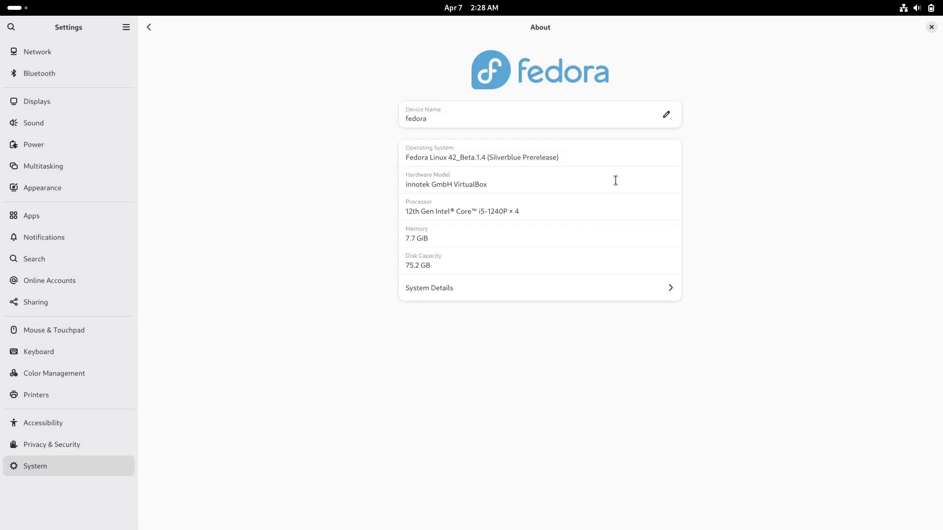
# Browse Color Management, Privacy & Security, Multitasking and Appearance pages, then close Settings.
pyautogui.click(82, 375)
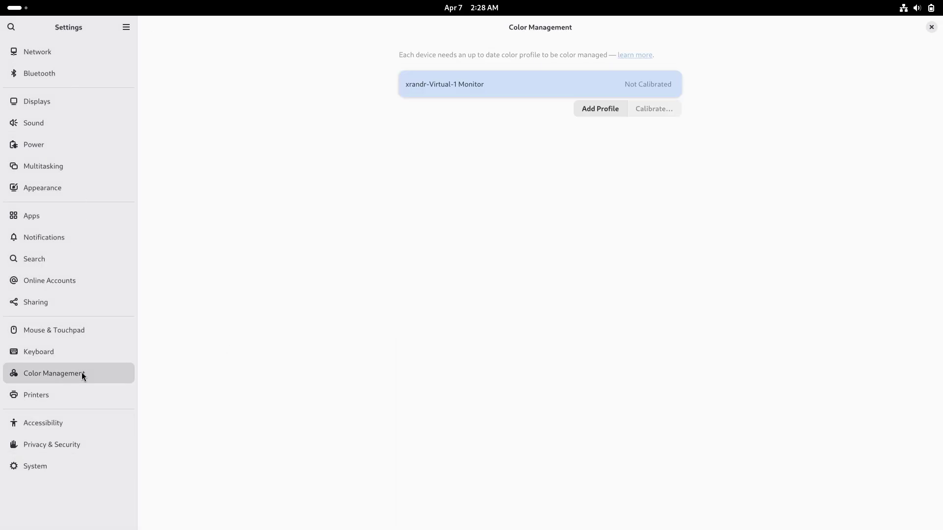
pyautogui.click(76, 446)
pyautogui.click(62, 168)
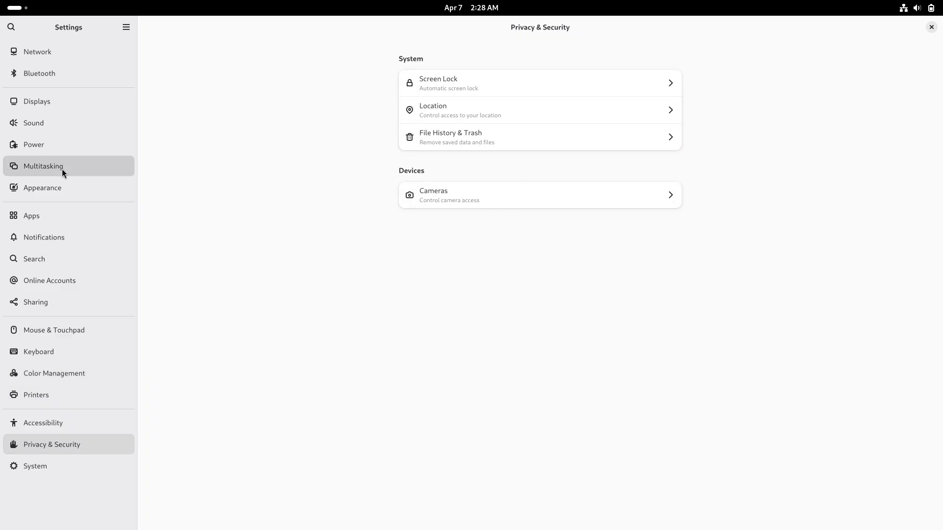
pyautogui.click(67, 188)
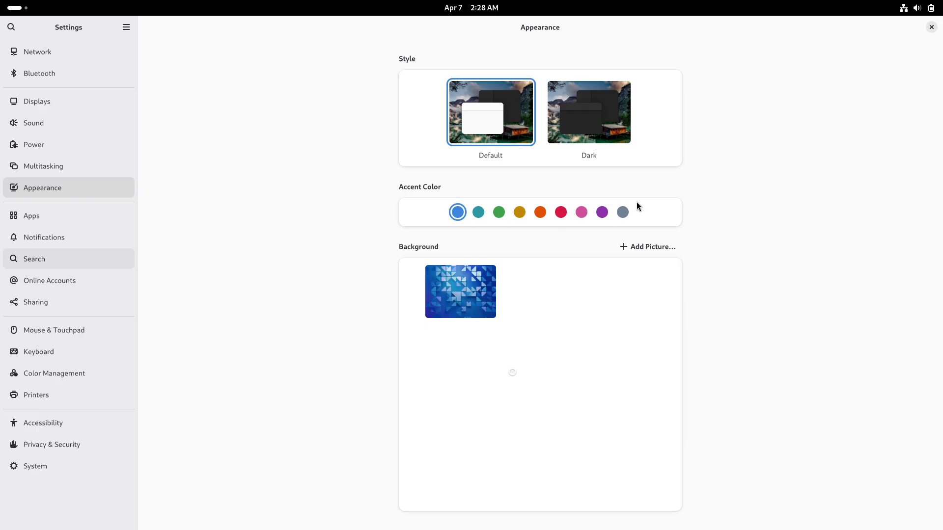
pyautogui.click(931, 28)
# Launch Terminal from the app grid and run sestatus to check SELinux status.
pyautogui.press('super')
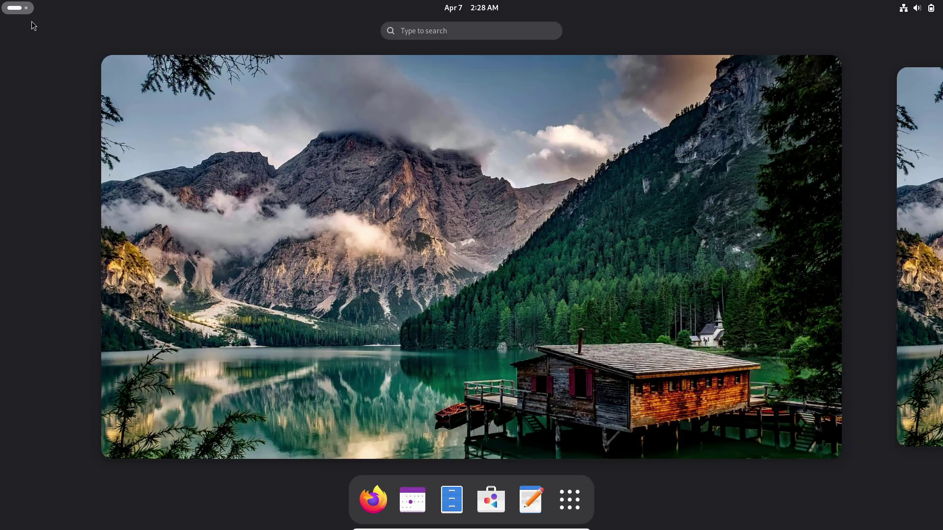
pyautogui.click(569, 500)
pyautogui.click(783, 219)
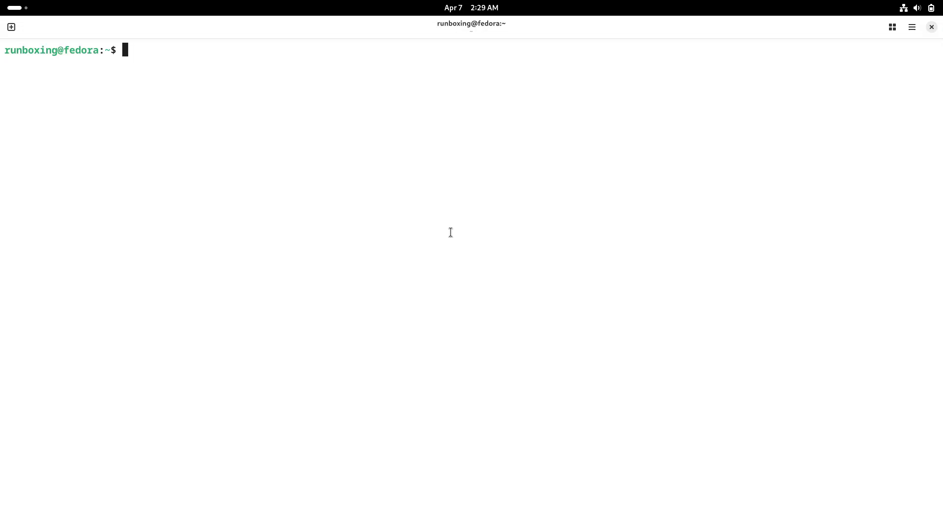
pyautogui.write('sestatus')
pyautogui.press('Return')
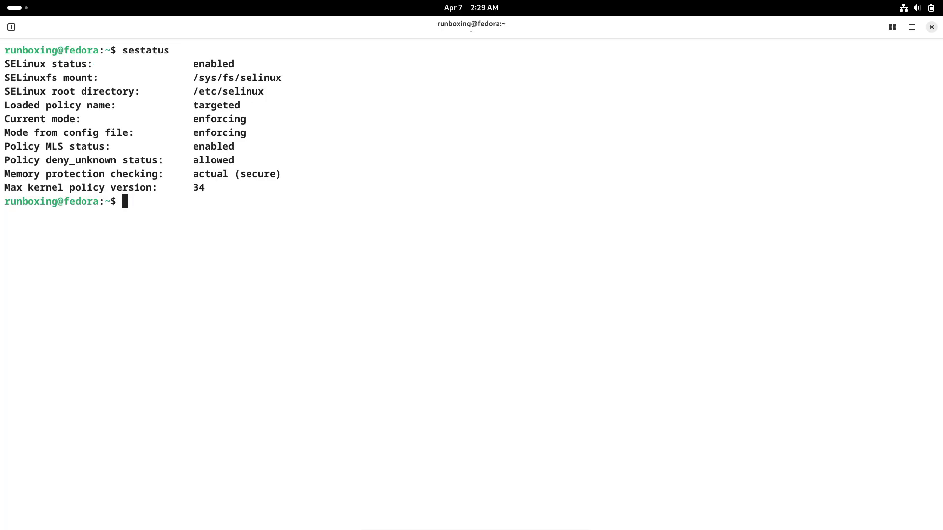
# Run python3 --version and highlight the Python 3.13.2 and SELinux outputs.
pyautogui.write('python3 --version')
pyautogui.press('Return')
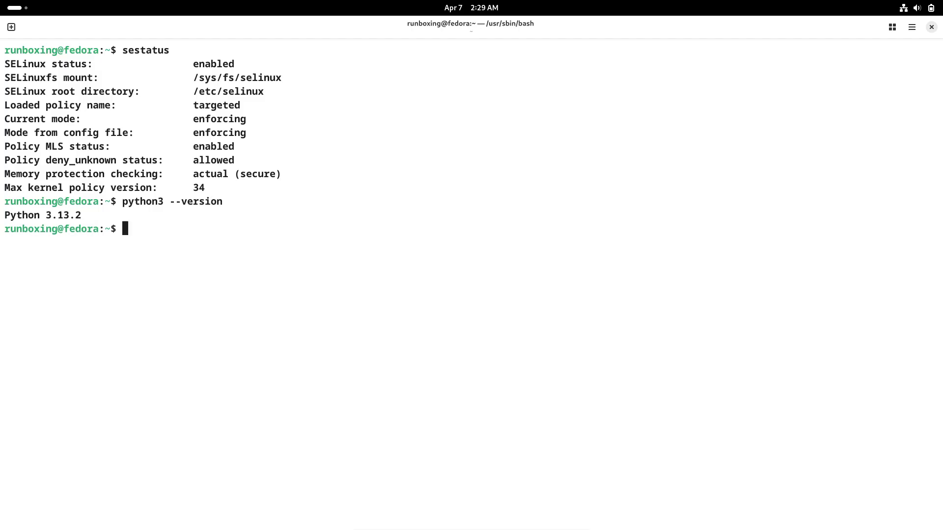
pyautogui.moveTo(93, 215); pyautogui.dragTo(3, 218)
pyautogui.moveTo(301, 185); pyautogui.dragTo(138, 48)
pyautogui.click(197, 239)
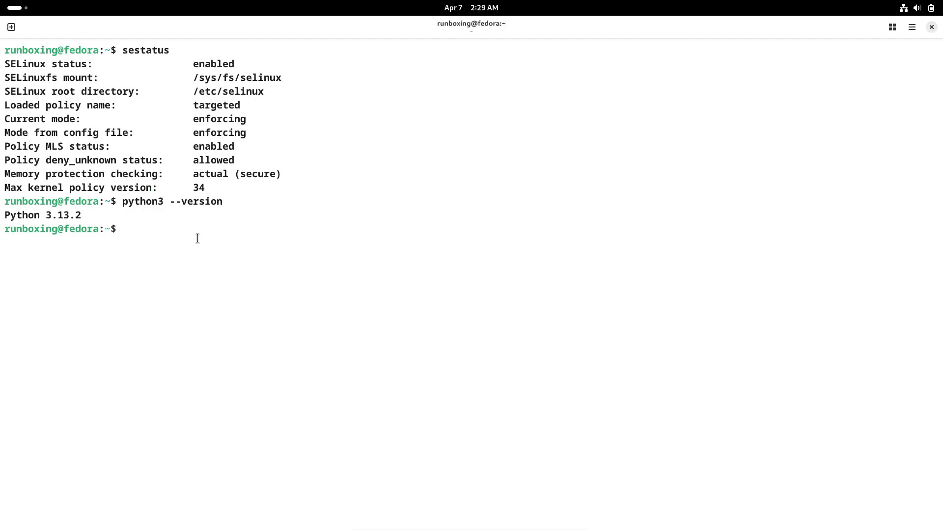
# Show /etc/issue, then print full system info with uname -a and the kernel release with uname -r.
pyautogui.write('cat /etc/issue')
pyautogui.press('Return')
pyautogui.write('uname -a')
pyautogui.press('Return')
pyautogui.write('uname -r')
pyautogui.press('Return')
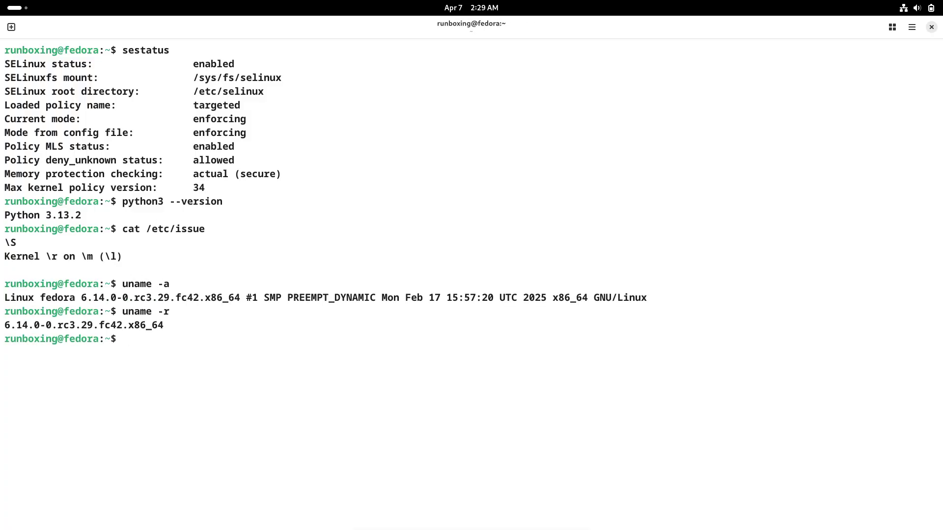
# Print hardware platform, hostname and kernel name with uname -i, -n and -s.
pyautogui.write('uname -i')
pyautogui.press('Return')
pyautogui.write('unam')
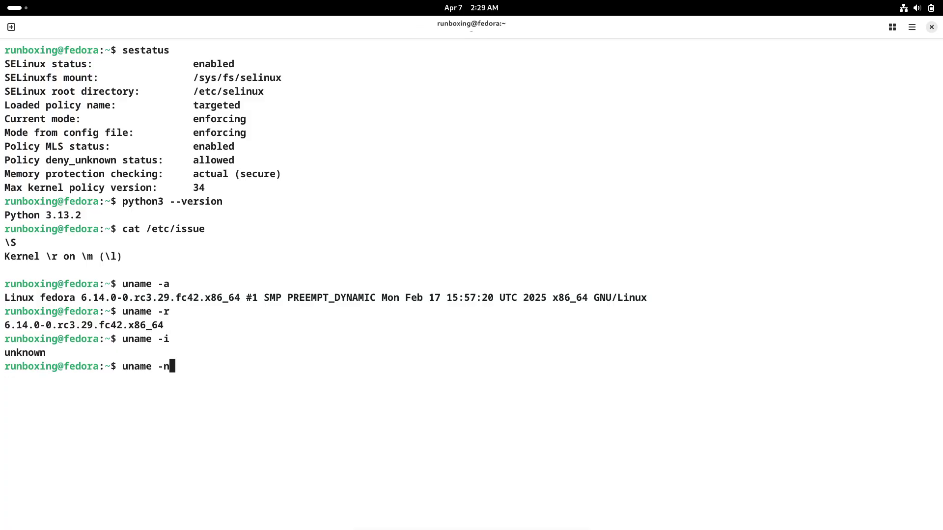
pyautogui.write('e -n')
pyautogui.press('Return')
pyautogui.write('uname -s')
pyautogui.press('Return')
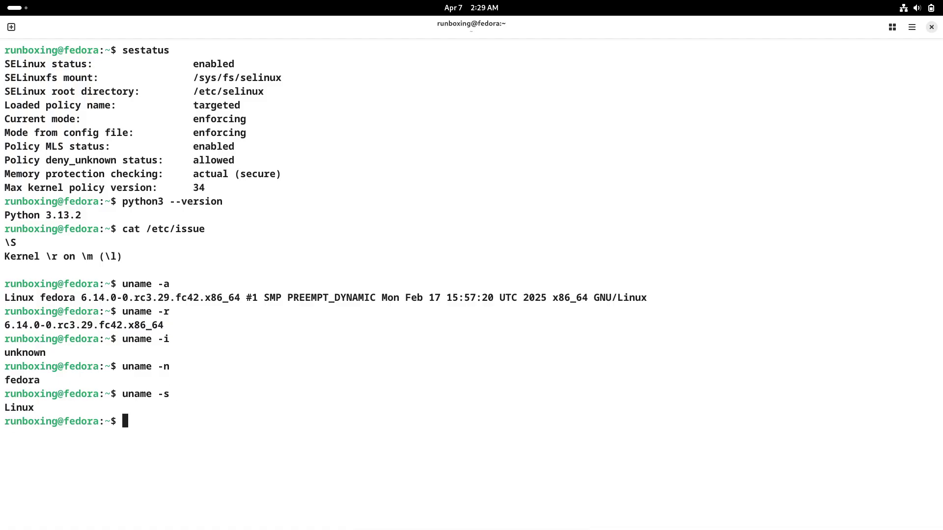
pyautogui.write('uname -n')
pyautogui.press('Return')
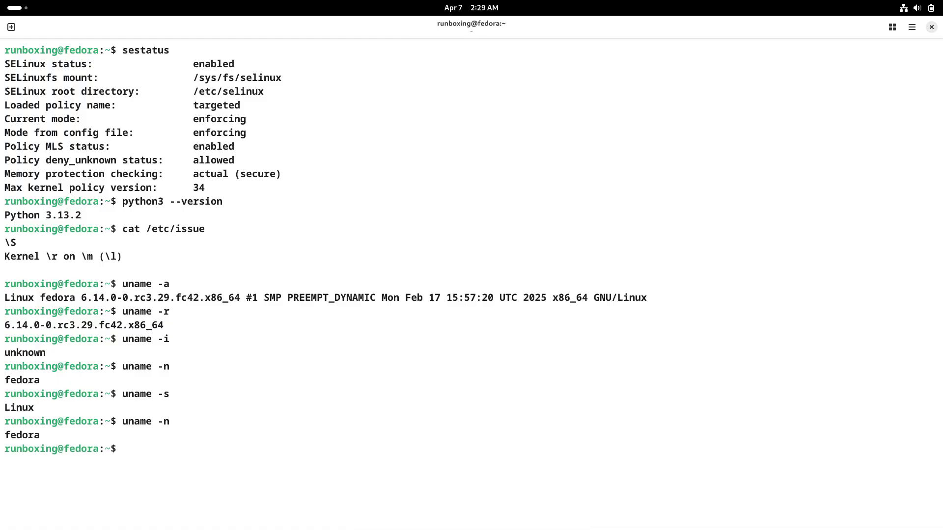
# Exit the shell to close the terminal, then dismiss a desktop context menu.
pyautogui.write('exit')
pyautogui.press('Return')
pyautogui.rightClick(287, 168)
pyautogui.click(223, 198)
# Launch System Monitor from the app grid and maximize its window.
pyautogui.click(15, 8)
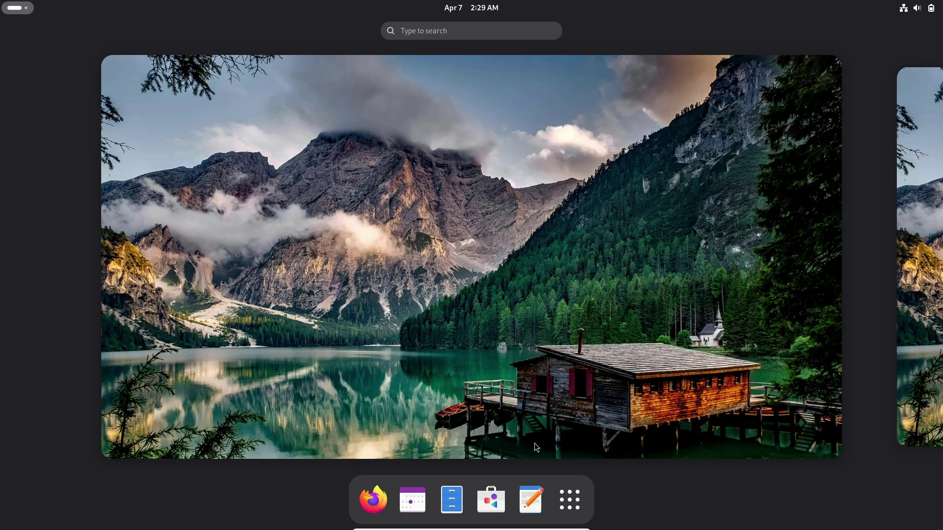
pyautogui.click(569, 496)
pyautogui.click(427, 301)
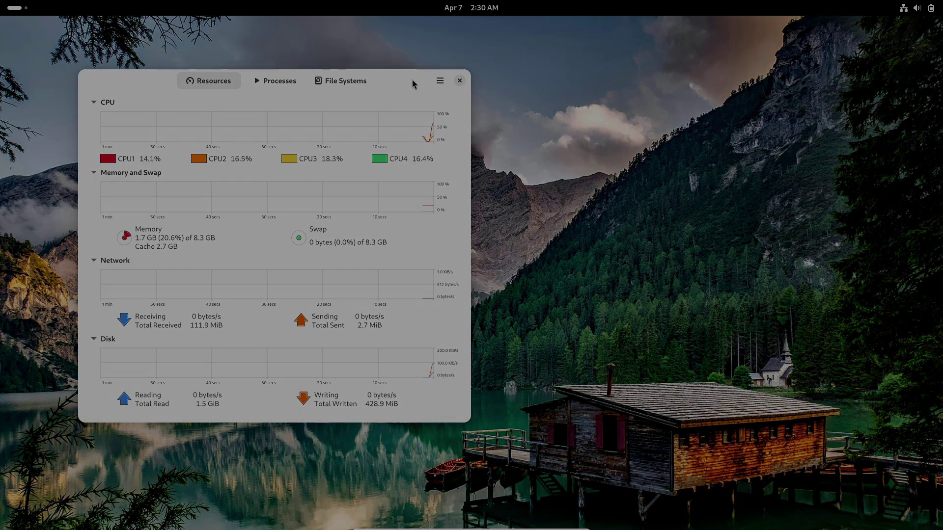
pyautogui.doubleClick(412, 79)
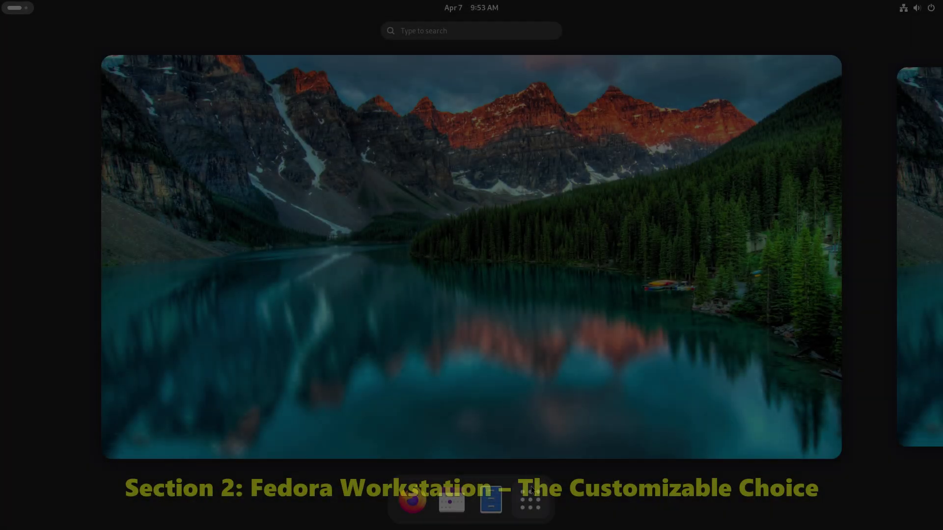
# In Settings' About details, highlight OS Name, GNOME 48, Kernel Version and 64.4 GB disk capacity.
pyautogui.press('super')
pyautogui.click(441, 342)
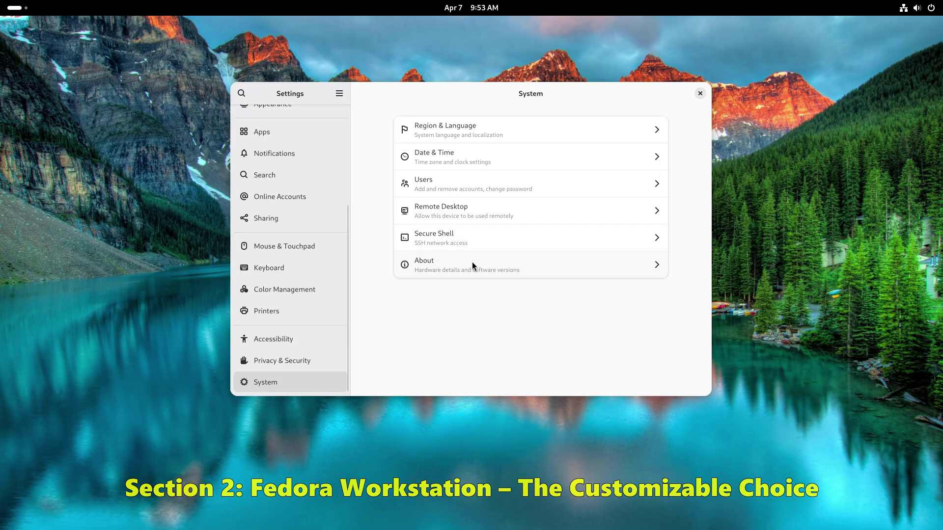
pyautogui.click(475, 265)
pyautogui.click(552, 355)
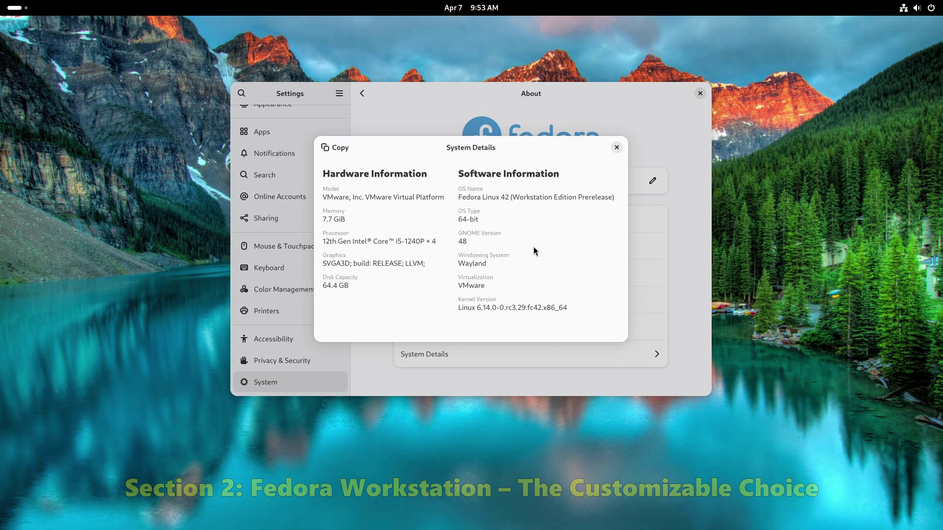
pyautogui.moveTo(458, 197); pyautogui.dragTo(617, 197)
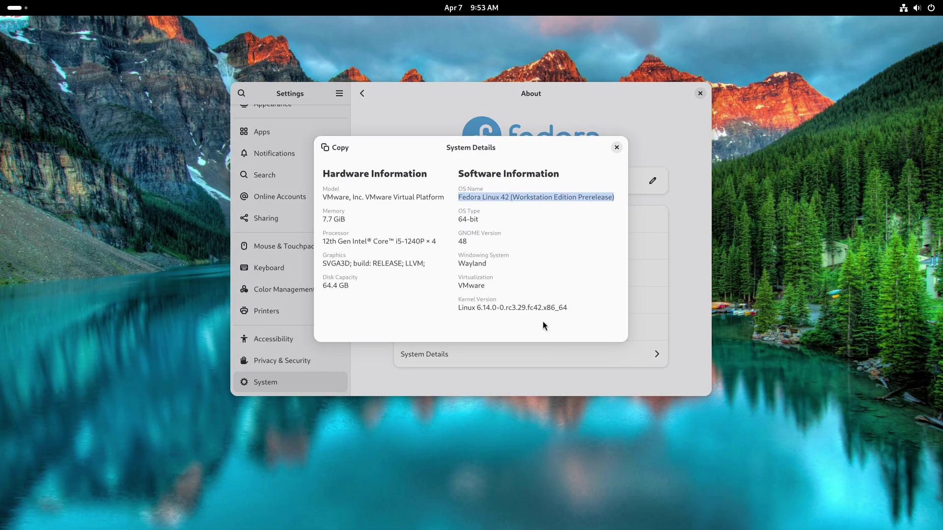
pyautogui.moveTo(457, 244); pyautogui.dragTo(518, 243)
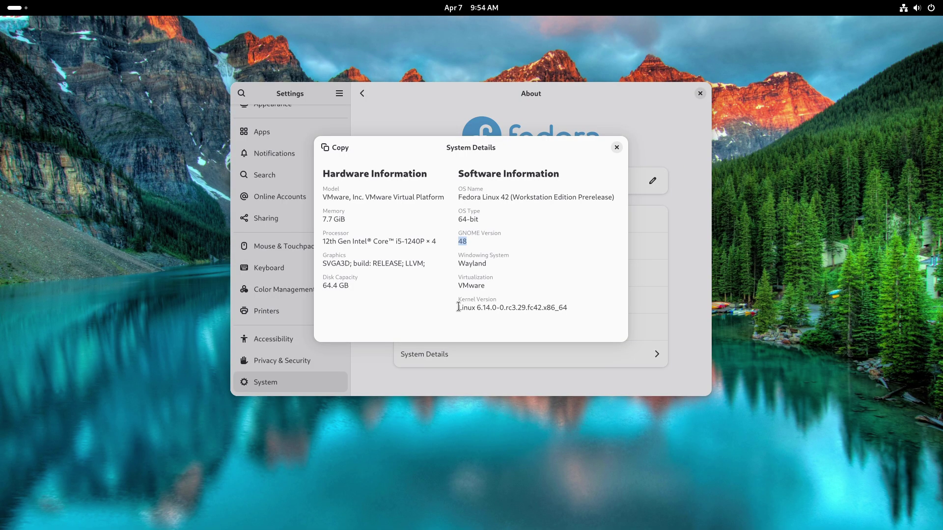
pyautogui.moveTo(458, 307); pyautogui.dragTo(604, 305)
pyautogui.moveTo(348, 288); pyautogui.dragTo(322, 286)
pyautogui.click(617, 148)
# Maximize Settings and go through Privacy & Security to the Mouse & Touchpad page.
pyautogui.doubleClick(669, 99)
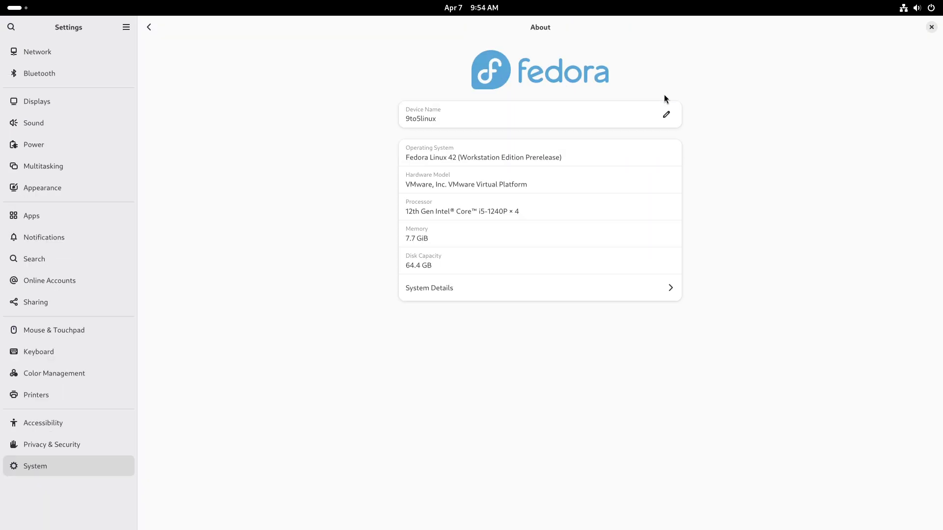
pyautogui.click(49, 442)
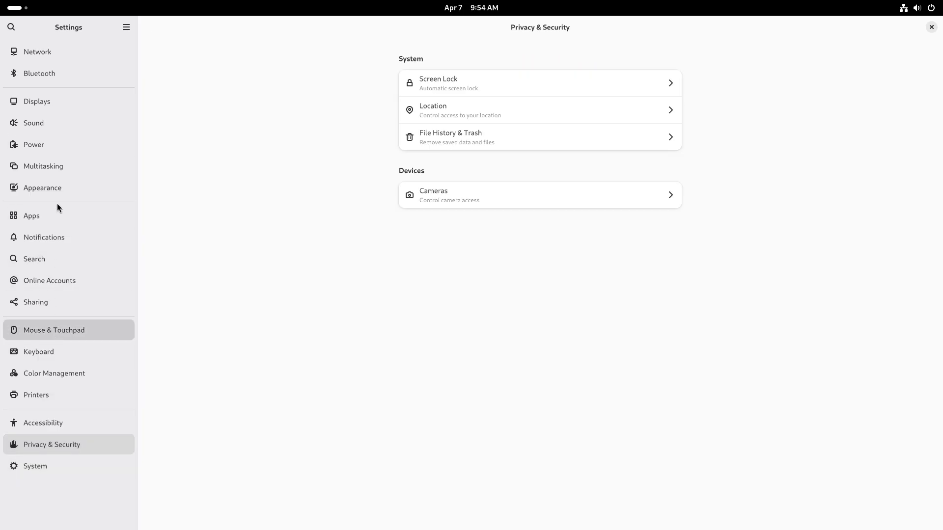
pyautogui.click(576, 313)
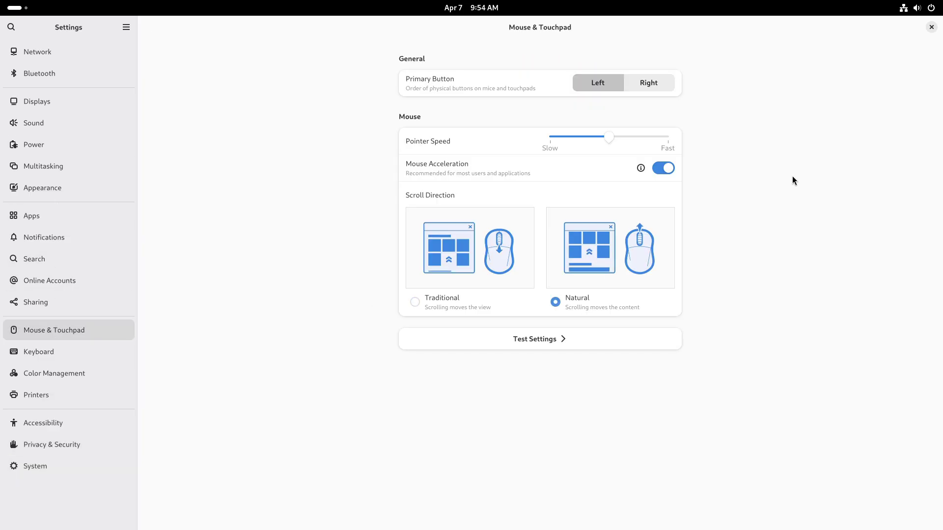
# Close Settings and switch the power mode to Performance in quick settings.
pyautogui.click(932, 27)
pyautogui.click(916, 14)
pyautogui.click(911, 92)
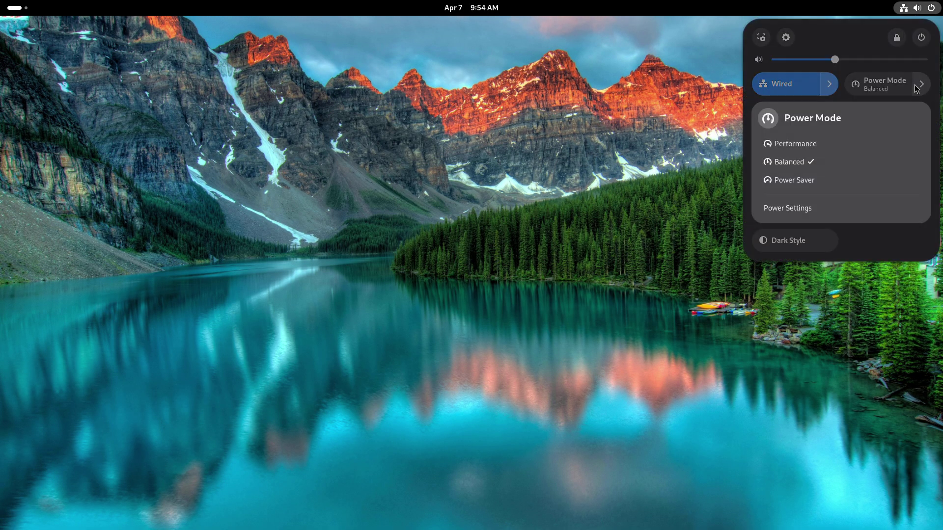
pyautogui.click(802, 148)
# Launch System Monitor from the app grid and maximize it.
pyautogui.click(541, 202)
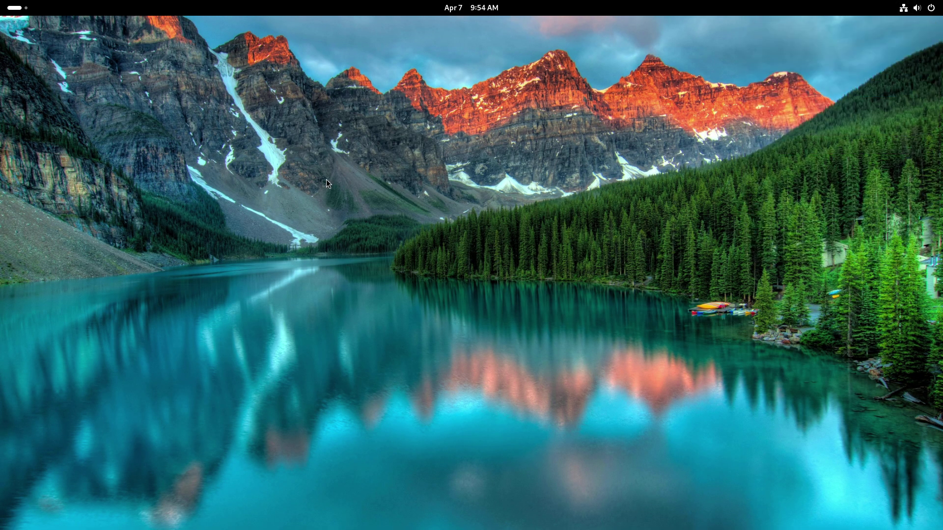
pyautogui.click(15, 8)
pyautogui.click(530, 499)
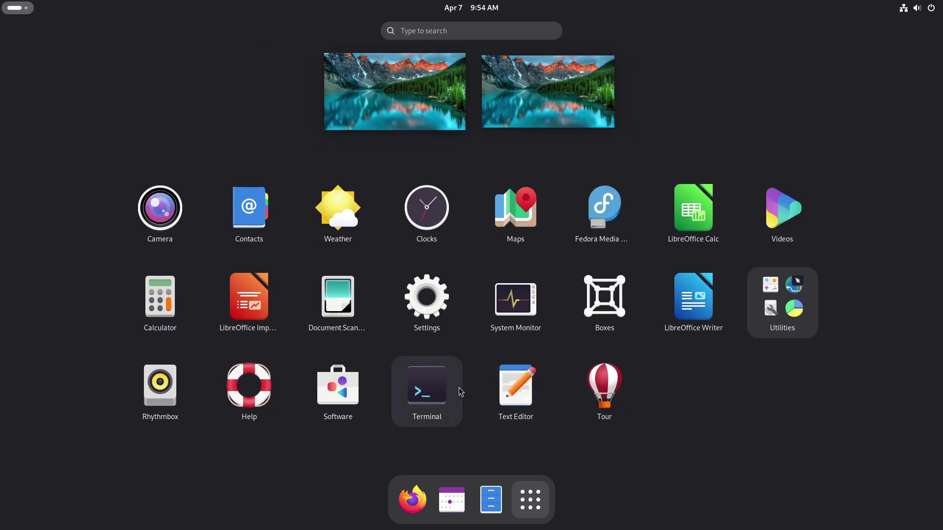
pyautogui.click(500, 324)
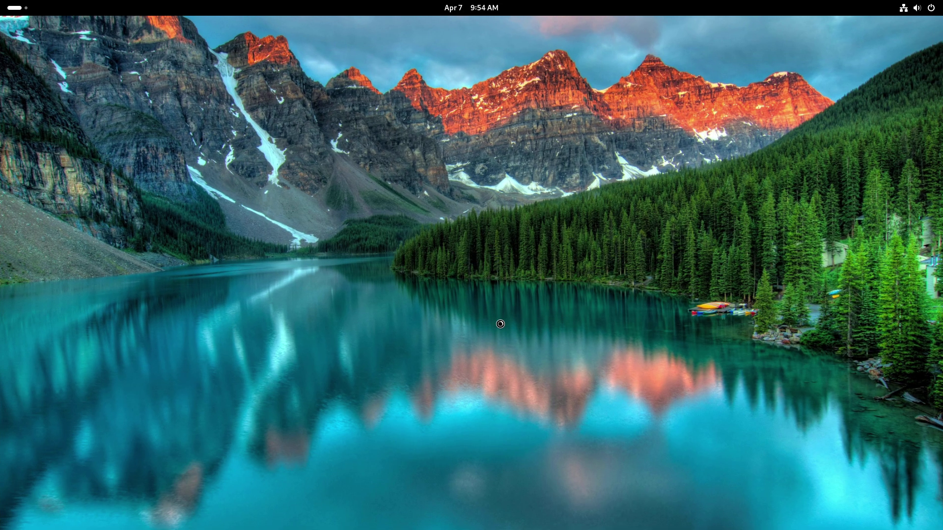
pyautogui.doubleClick(397, 80)
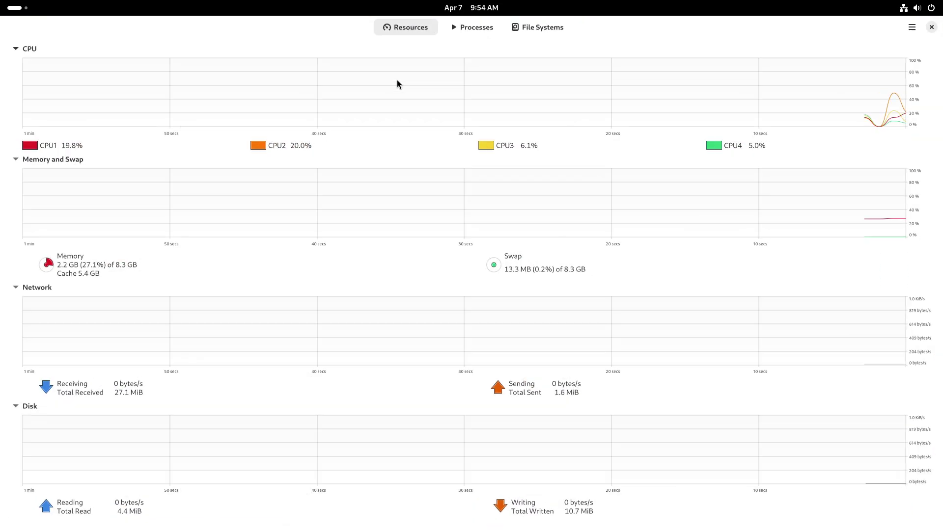
# View the Processes list, the File Systems tab, then return to Resources graphs.
pyautogui.click(455, 27)
pyautogui.scroll(-10, 835, 108)
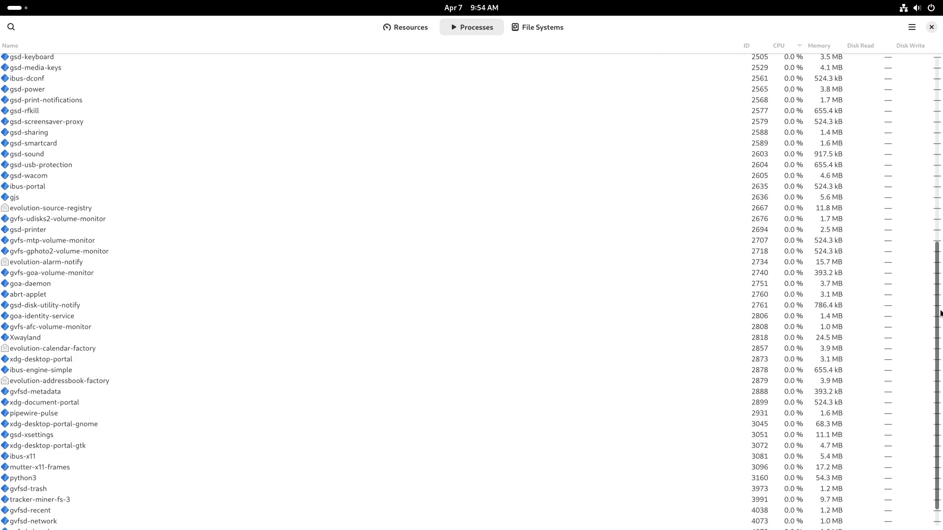
pyautogui.scroll(5, 915, 120)
pyautogui.click(541, 27)
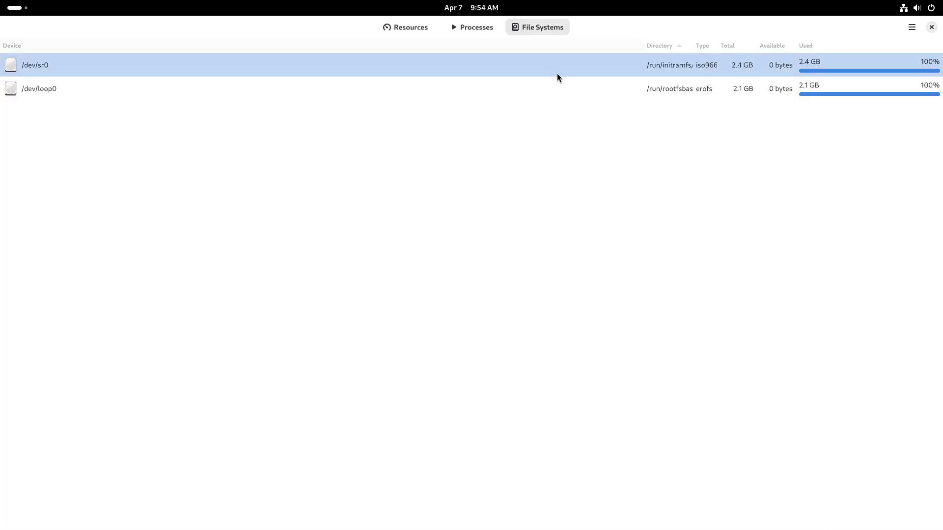
pyautogui.click(419, 30)
# Close System Monitor, launch a maximized Terminal and switch its style from dark to light.
pyautogui.click(931, 27)
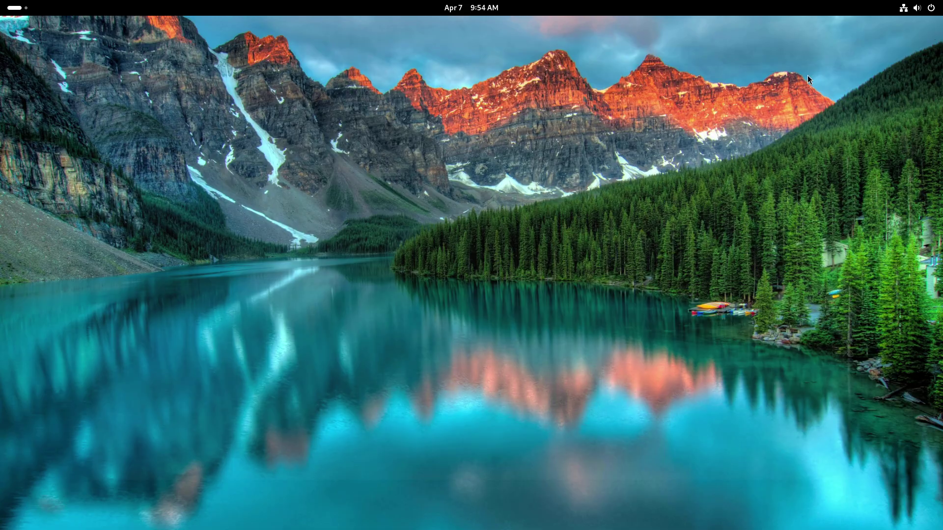
pyautogui.click(14, 8)
pyautogui.click(531, 497)
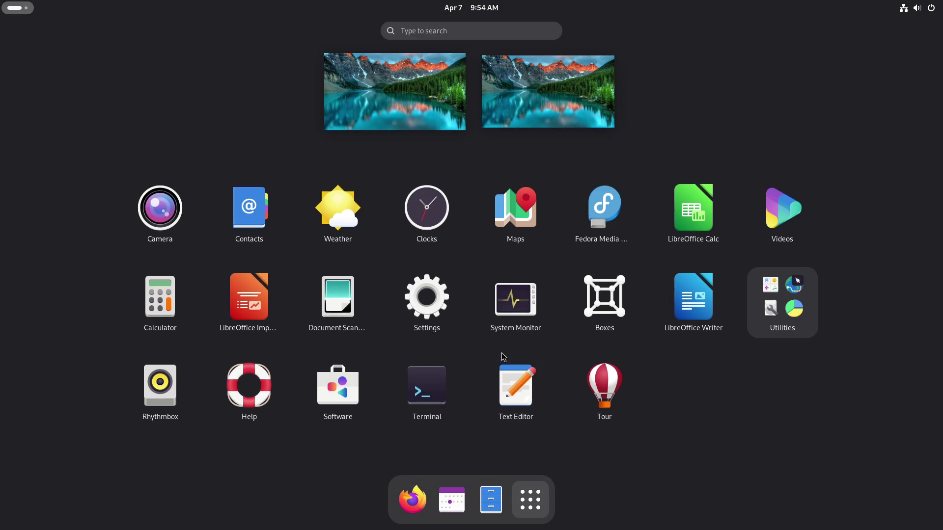
pyautogui.click(432, 386)
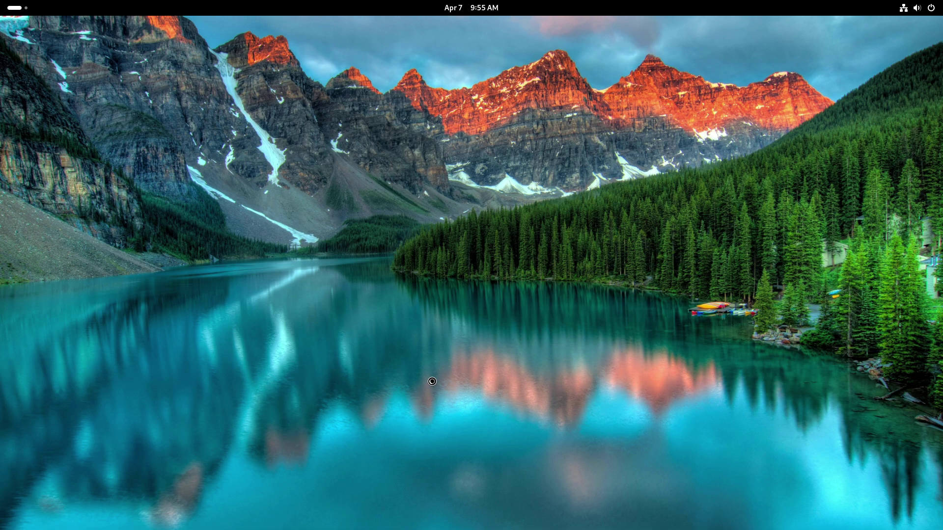
pyautogui.doubleClick(393, 42)
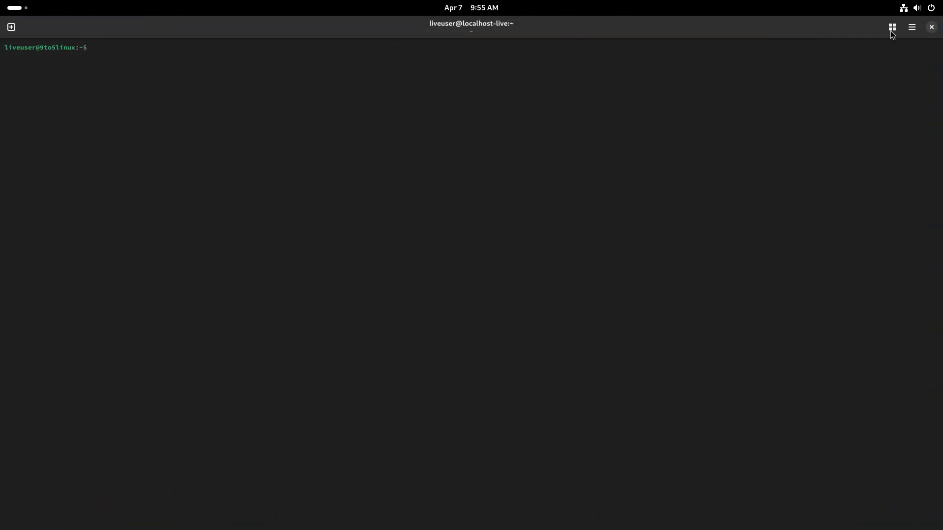
pyautogui.click(912, 28)
pyautogui.click(889, 61)
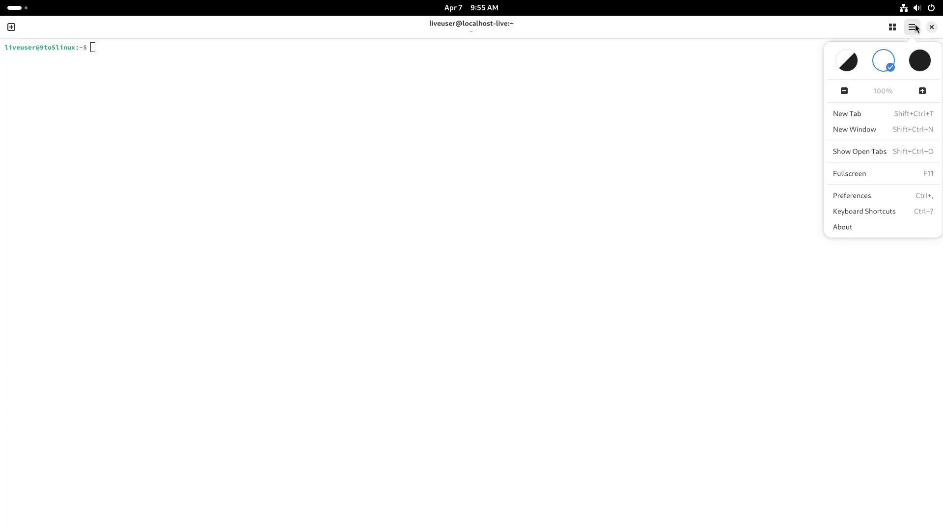
# Turn off the system font and set a custom terminal font of Monospace Bold 15.
pyautogui.click(862, 195)
pyautogui.click(572, 395)
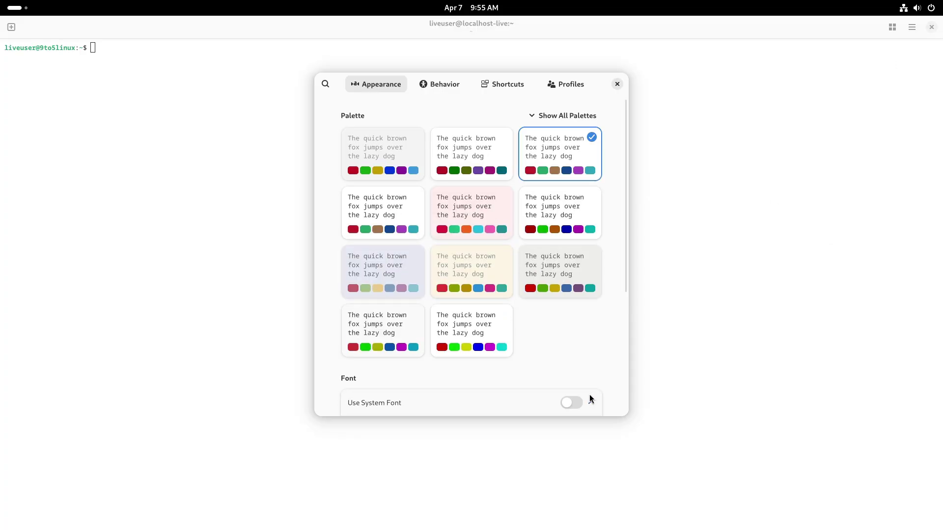
pyautogui.moveTo(625, 250); pyautogui.dragTo(619, 301)
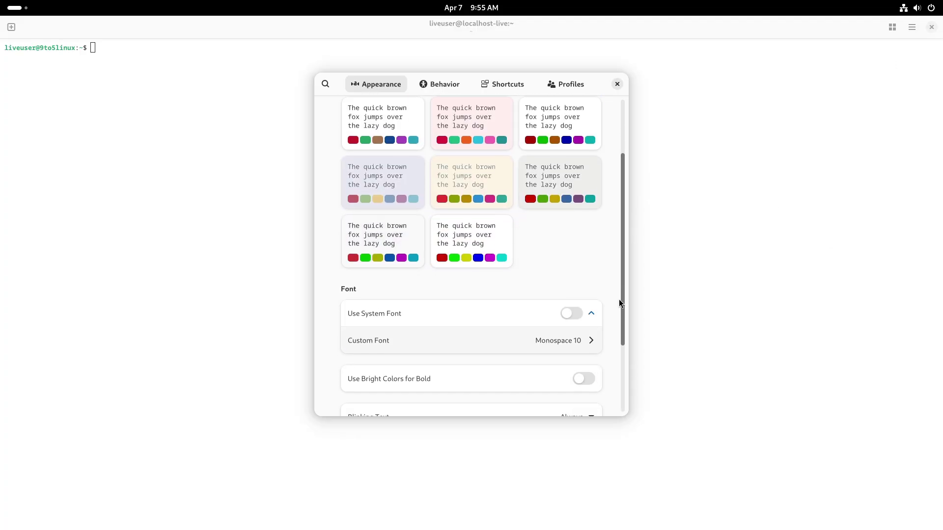
pyautogui.click(558, 339)
pyautogui.write('monos')
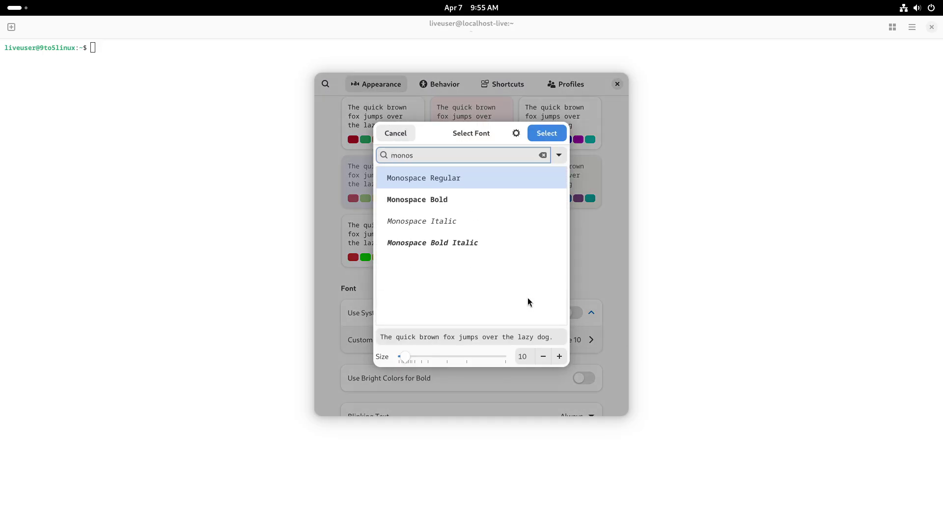
pyautogui.write('pace')
pyautogui.press('Down')
pyautogui.click(559, 357)
pyautogui.click(559, 356)
pyautogui.click(559, 356)
pyautogui.click(559, 357)
pyautogui.click(540, 140)
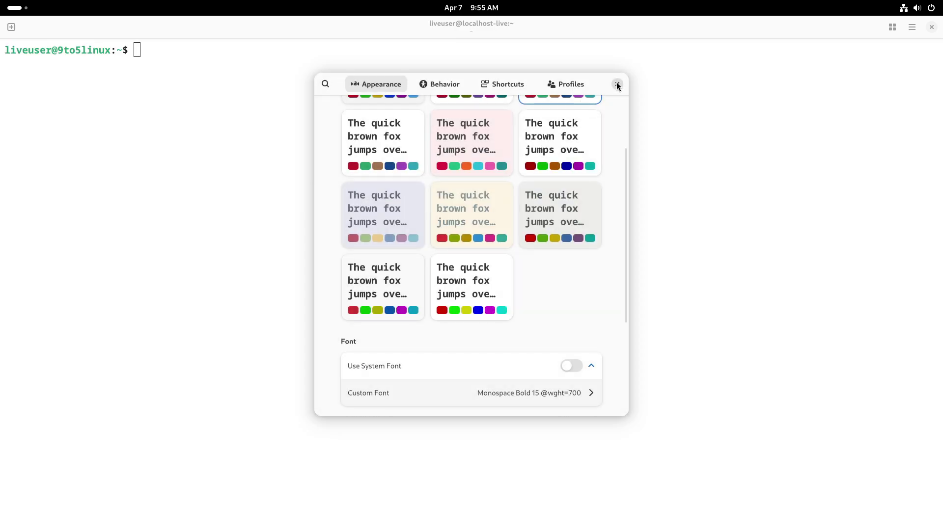
# Look through the Behavior, Shortcuts and Profiles preference pages.
pyautogui.click(452, 89)
pyautogui.click(476, 87)
pyautogui.click(567, 88)
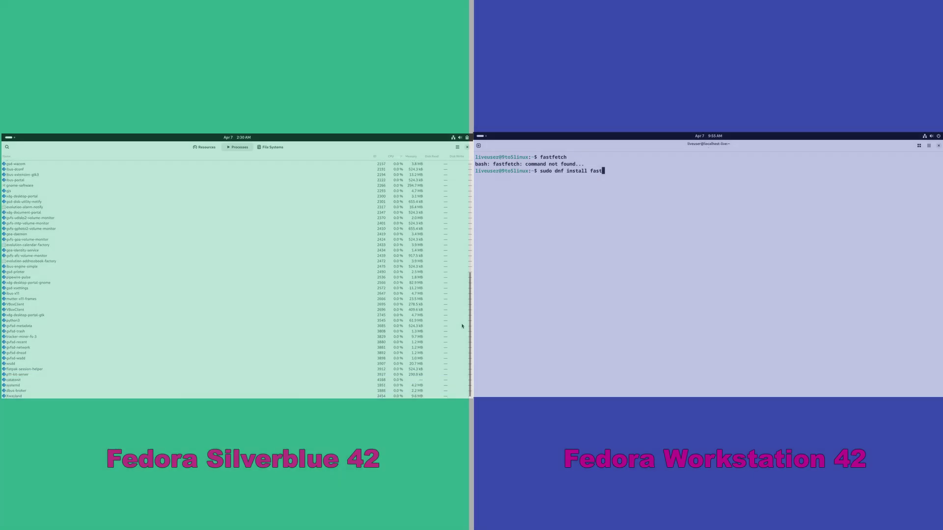
# Run sudo dnf install fastfetch, then view System Monitor's About information and close it.
pyautogui.write('ch')
pyautogui.press('Return')
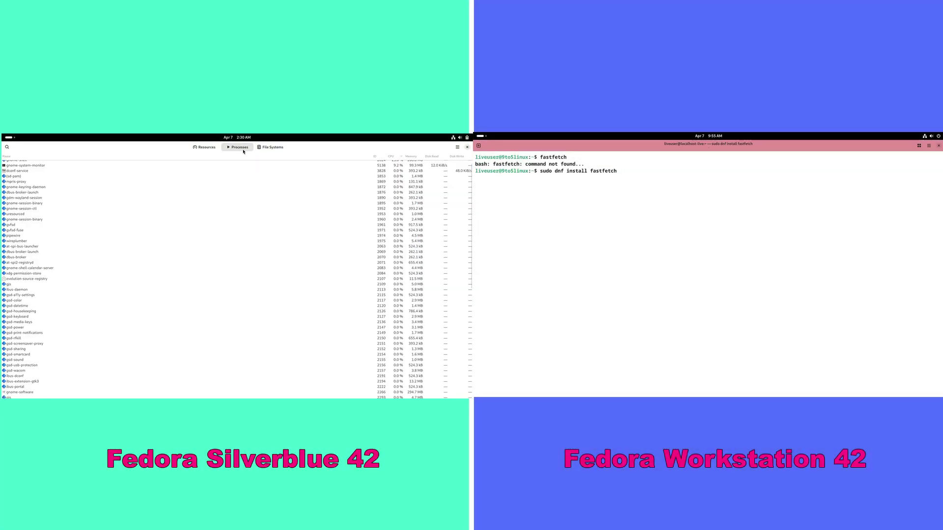
pyautogui.click(204, 148)
pyautogui.click(458, 147)
pyautogui.click(437, 193)
pyautogui.click(707, 136)
pyautogui.click(276, 191)
pyautogui.click(467, 147)
pyautogui.click(460, 137)
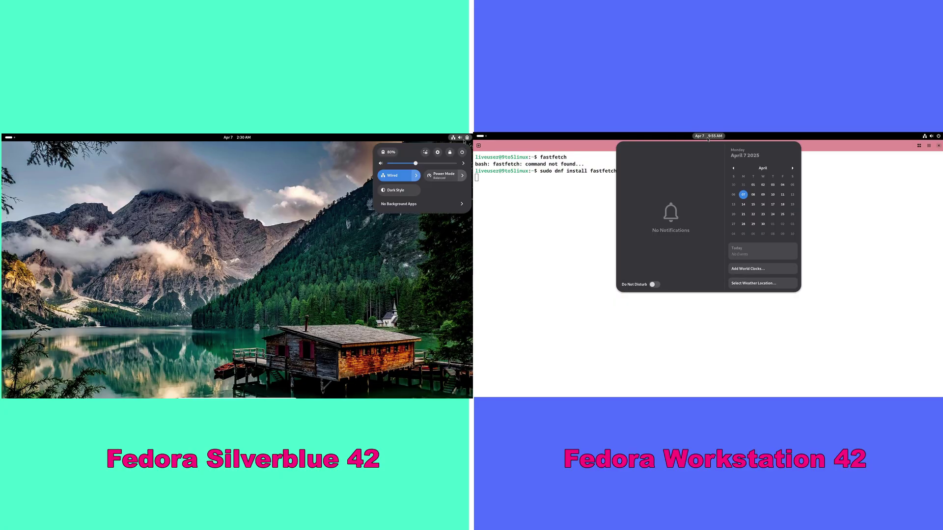
# Set the power mode to Performance in quick settings and check background apps.
pyautogui.click(689, 177)
pyautogui.click(463, 176)
pyautogui.click(413, 221)
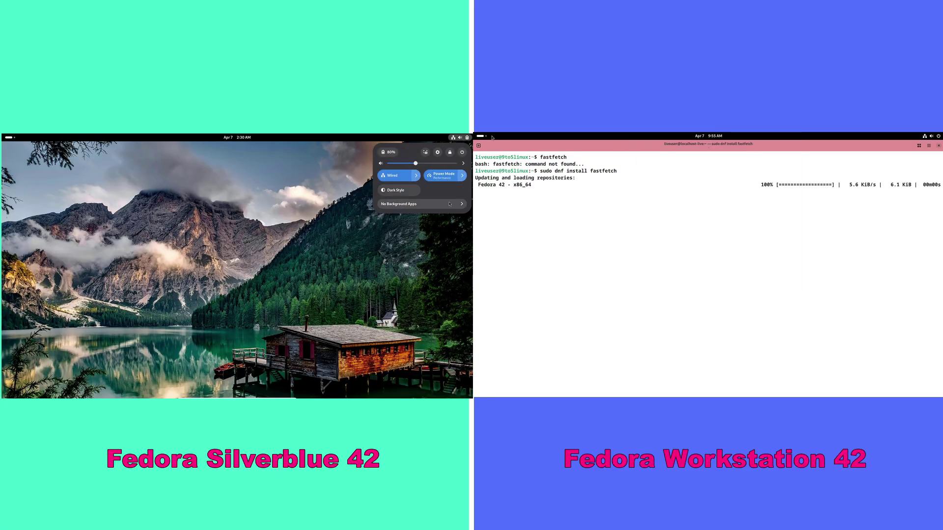
pyautogui.click(412, 204)
# In Settings > Power, enable Show Battery Percentage and view power saving options.
pyautogui.click(408, 238)
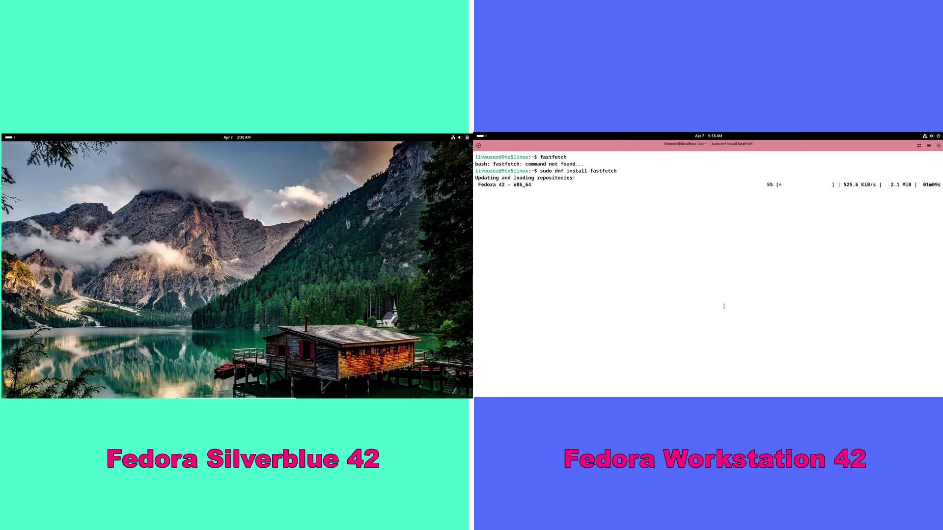
pyautogui.click(34, 206)
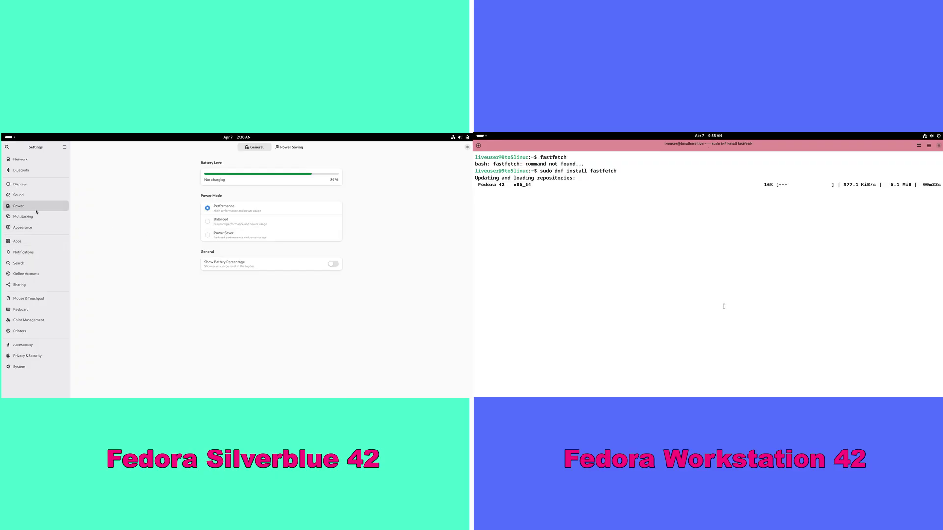
pyautogui.click(333, 264)
pyautogui.click(289, 147)
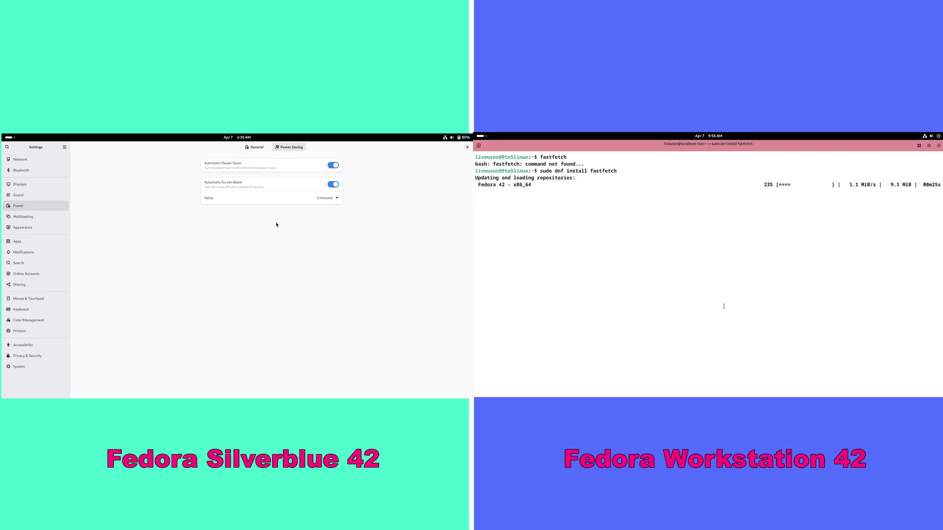
# Browse the Keyboard, Privacy & Security, Accessibility and Sharing settings pages.
pyautogui.click(44, 309)
pyautogui.click(46, 356)
pyautogui.click(49, 346)
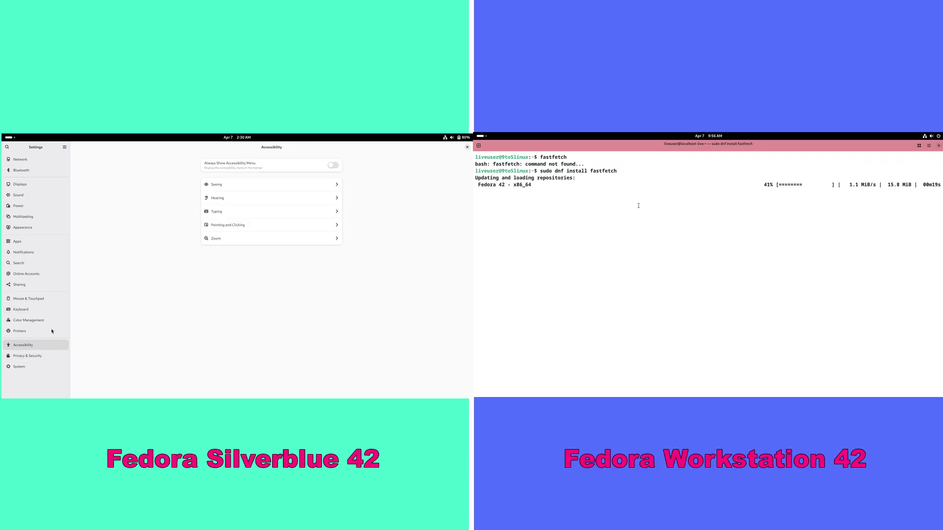
pyautogui.click(30, 285)
# Close Settings, launch Firefox, and browse both pages of the Utilities app folder.
pyautogui.click(467, 148)
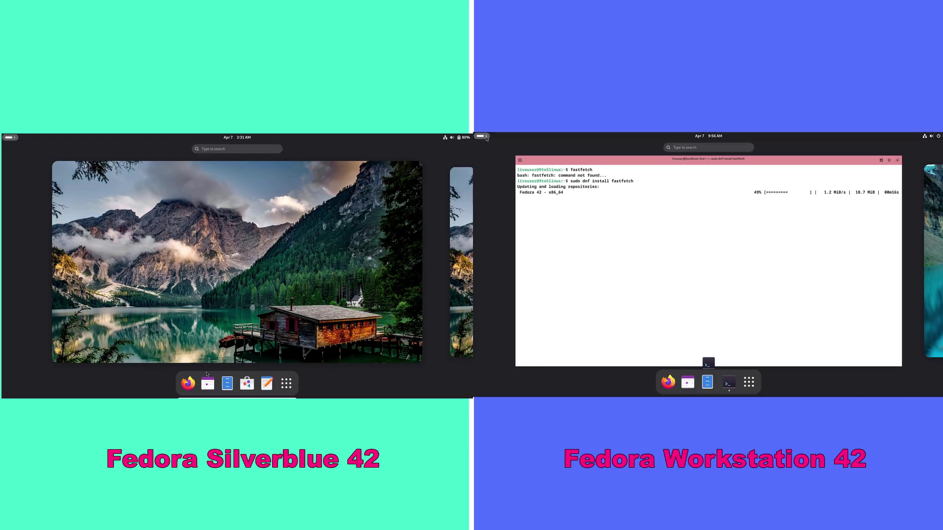
pyautogui.press('super')
pyautogui.click(749, 385)
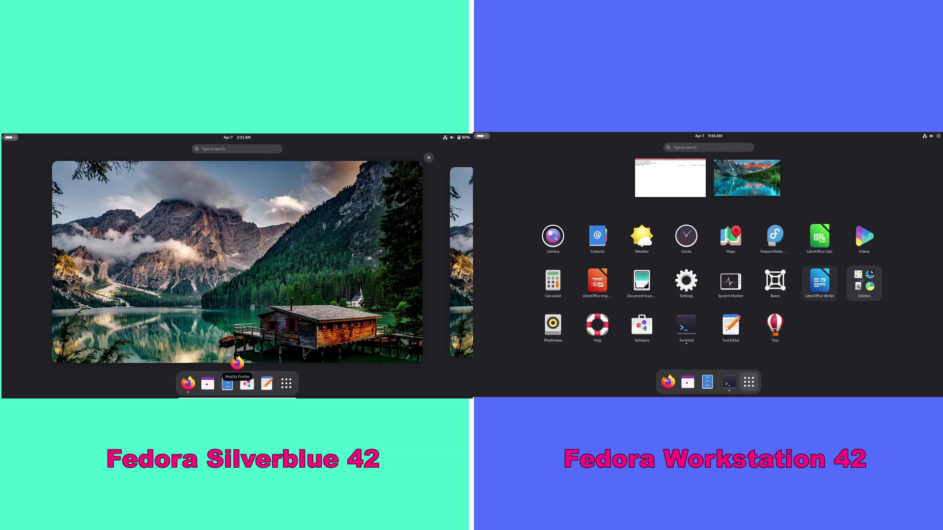
pyautogui.click(245, 384)
pyautogui.click(860, 294)
pyautogui.click(788, 275)
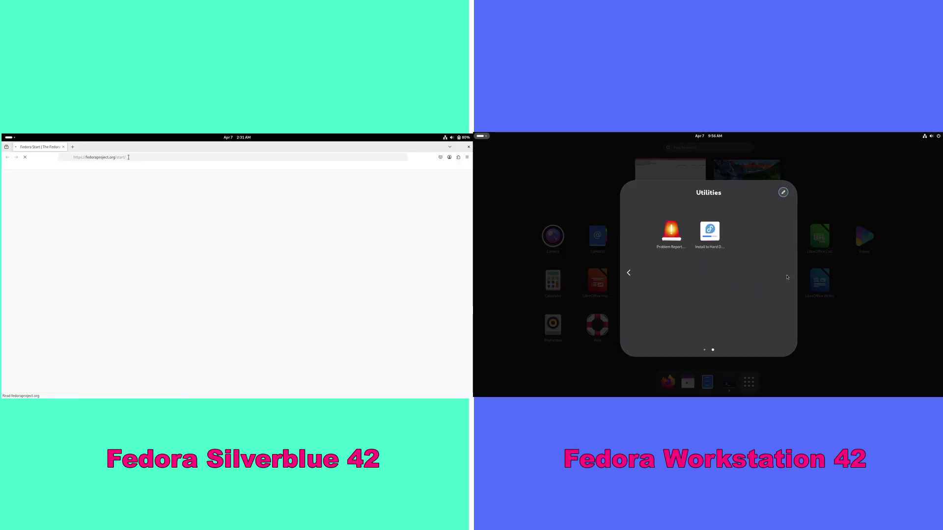
pyautogui.click(628, 274)
pyautogui.click(644, 194)
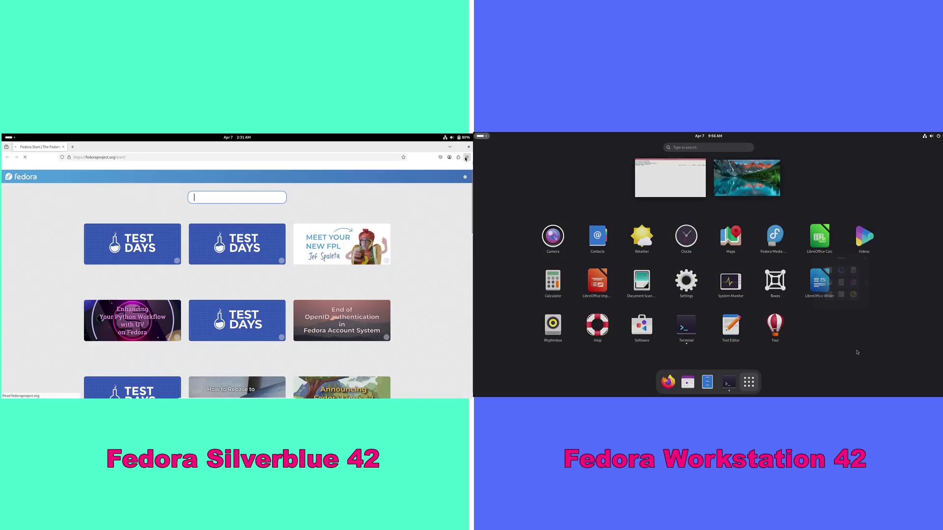
# From the Firefox menu, visit Report broken site and back, then choose Help > About Firefox.
pyautogui.click(465, 158)
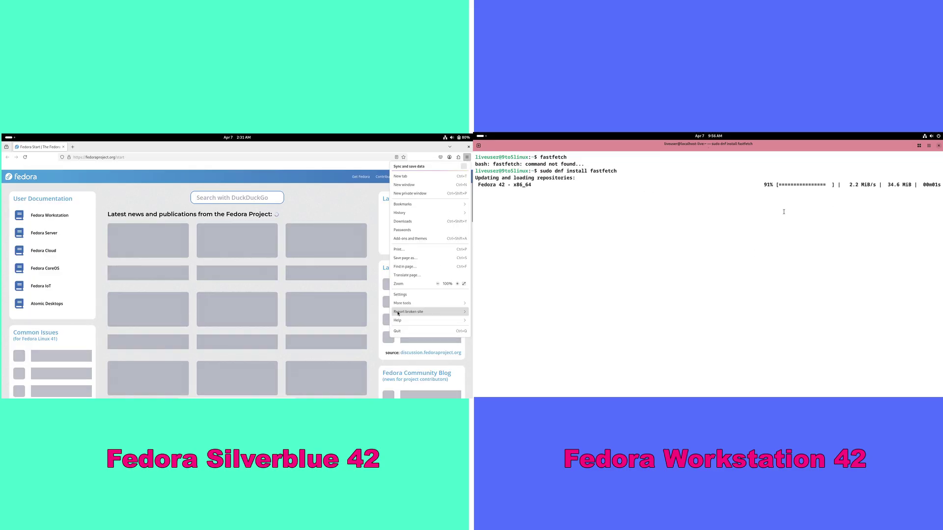
pyautogui.click(408, 313)
pyautogui.click(395, 166)
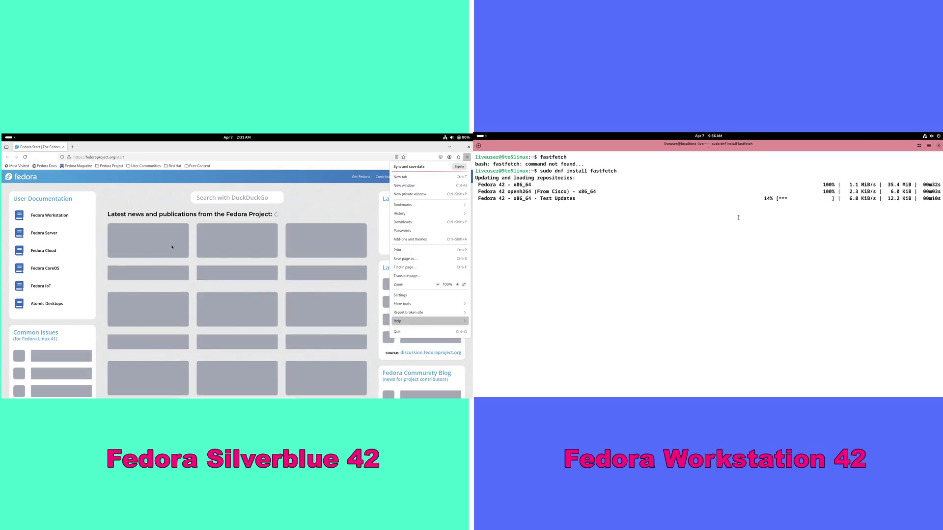
pyautogui.press('Return')
pyautogui.click(401, 229)
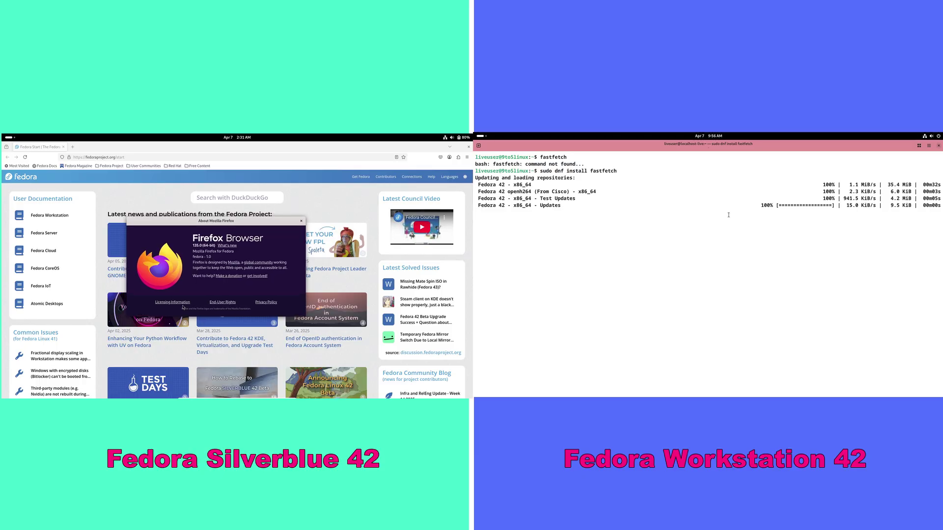
# Close About Firefox, search the web for 'fedora' and open the Fedora Project website.
pyautogui.click(300, 222)
pyautogui.click(85, 158)
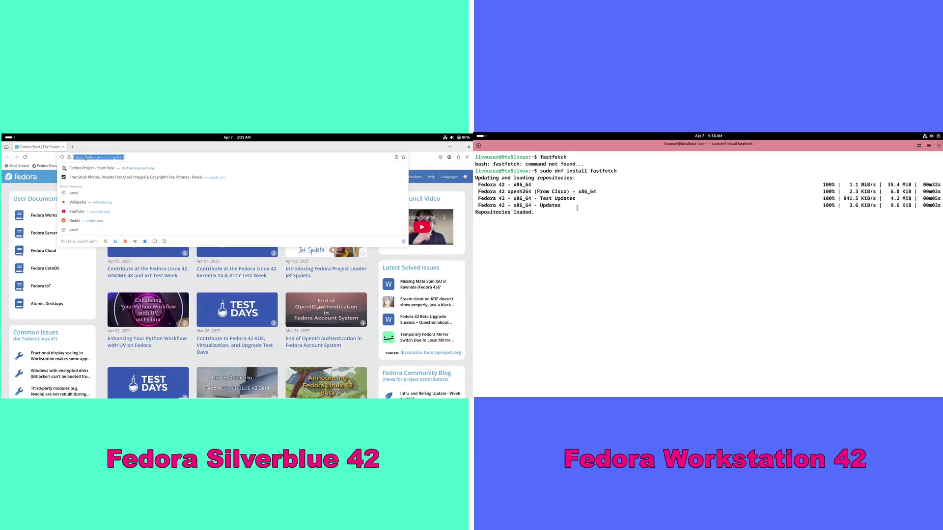
pyautogui.write('fedora')
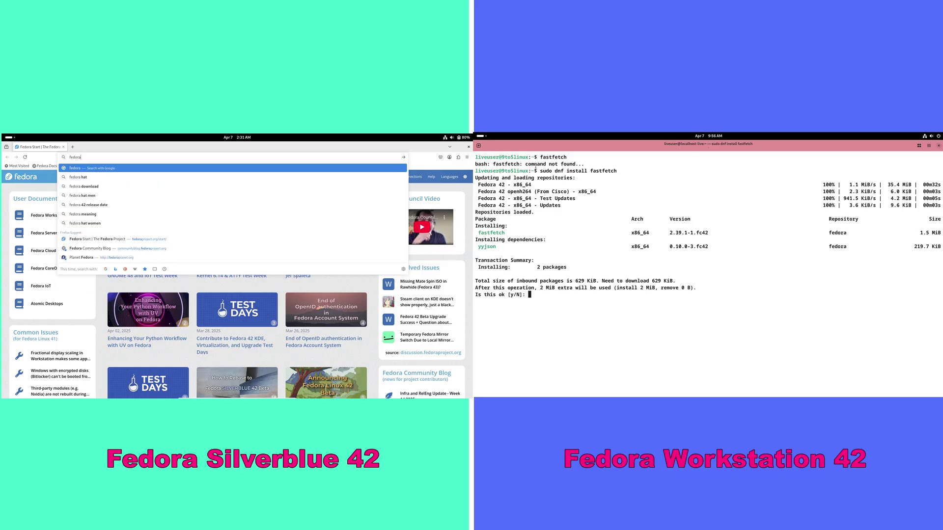
pyautogui.press('Return')
pyautogui.press('Return')
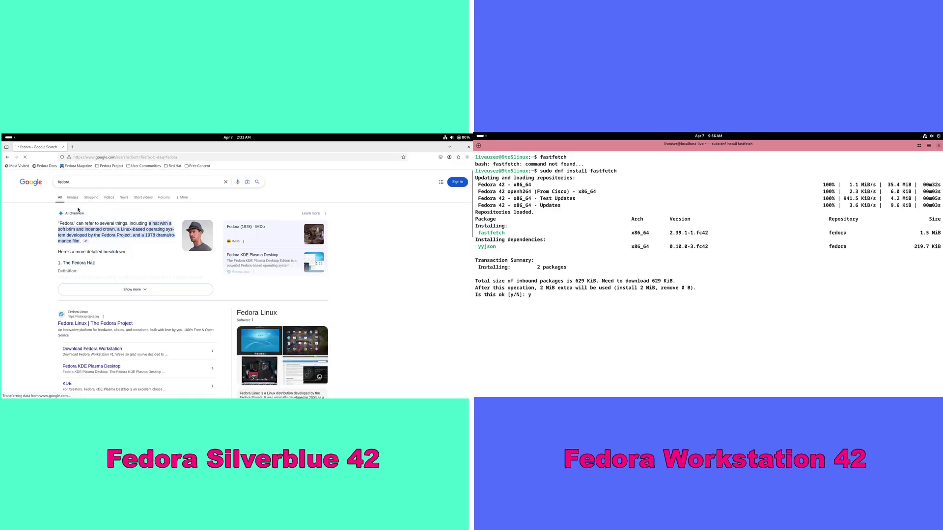
pyautogui.click(85, 323)
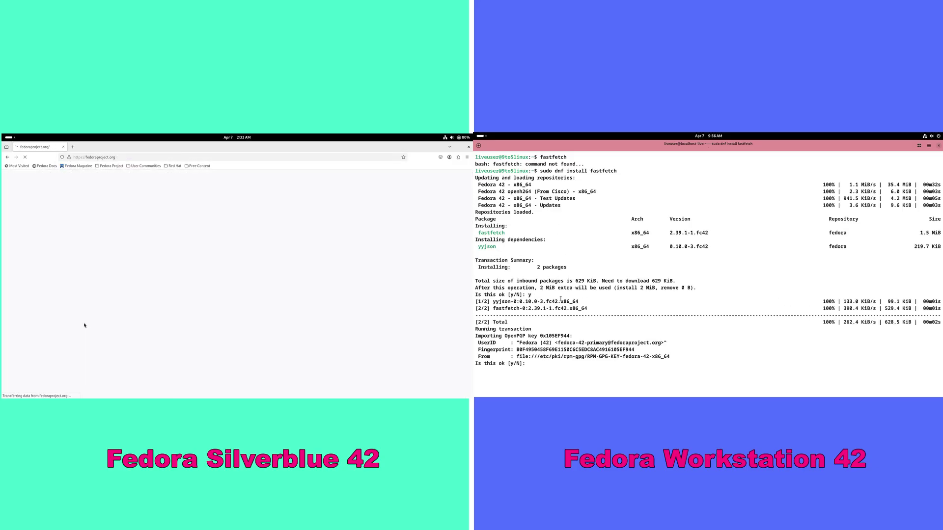
# Open the Silverblue page via Get Fedora > Atomic Desktops and run fastfetch in the terminal.
pyautogui.moveTo(361, 177)
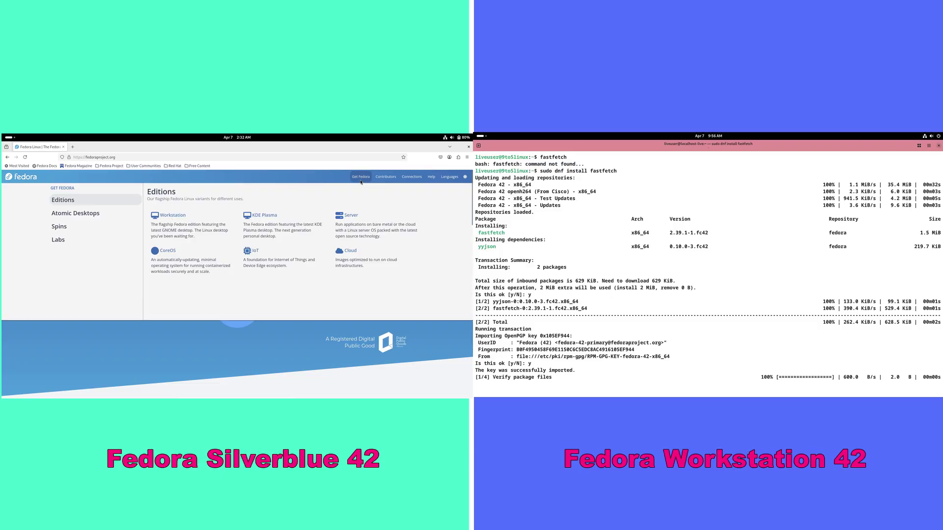
pyautogui.moveTo(59, 226)
pyautogui.moveTo(76, 213)
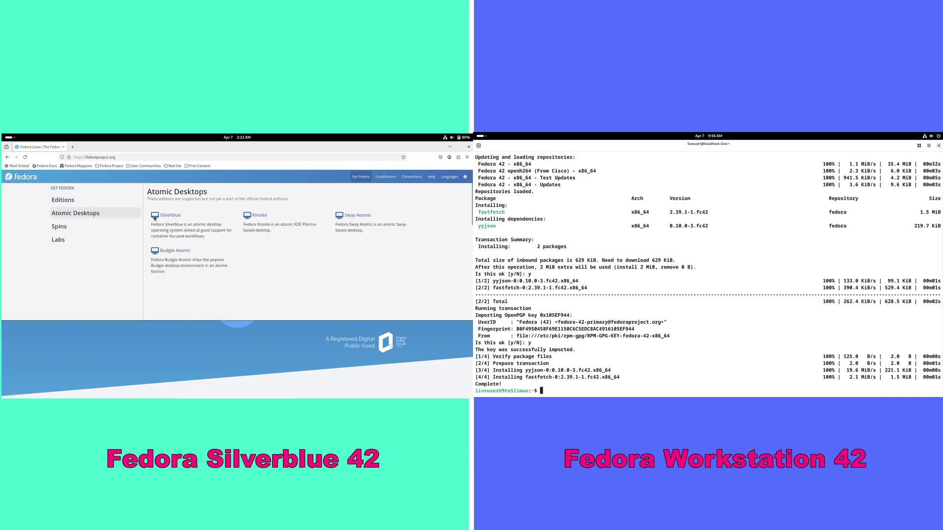
pyautogui.write('fastfetch')
pyautogui.click(182, 220)
pyautogui.press('Return')
# Try running inxi for system details while reading the Silverblue 42 feature headings.
pyautogui.scroll(-5, 331, 259)
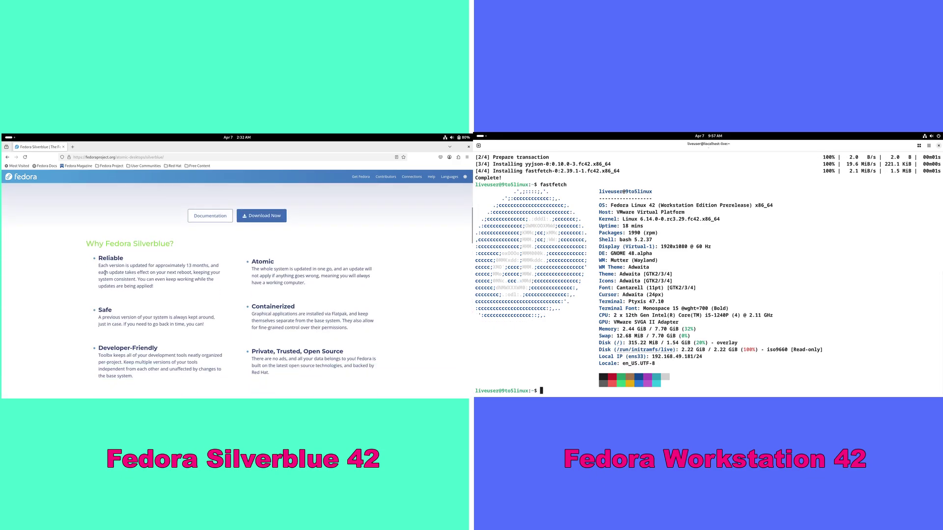
pyautogui.doubleClick(283, 307)
pyautogui.press('Return')
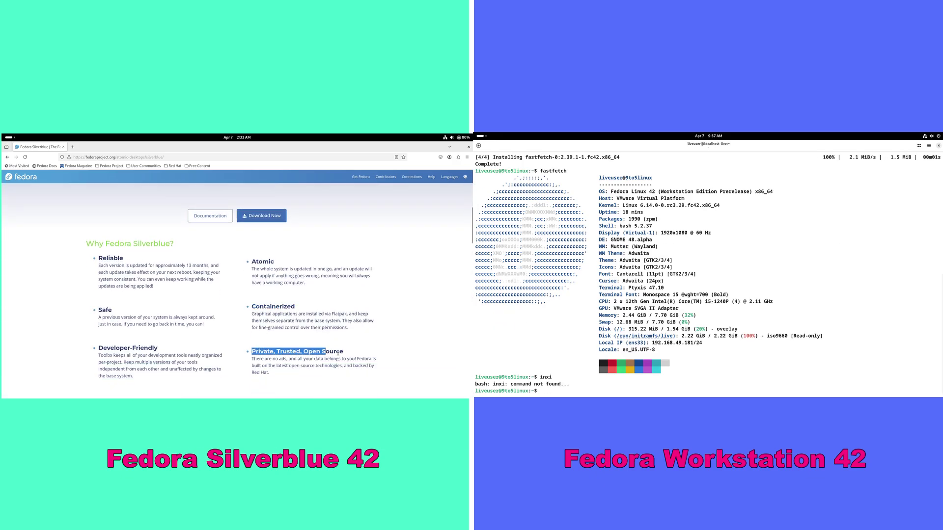
pyautogui.write('sudo')
pyautogui.moveTo(99, 348); pyautogui.dragTo(154, 348)
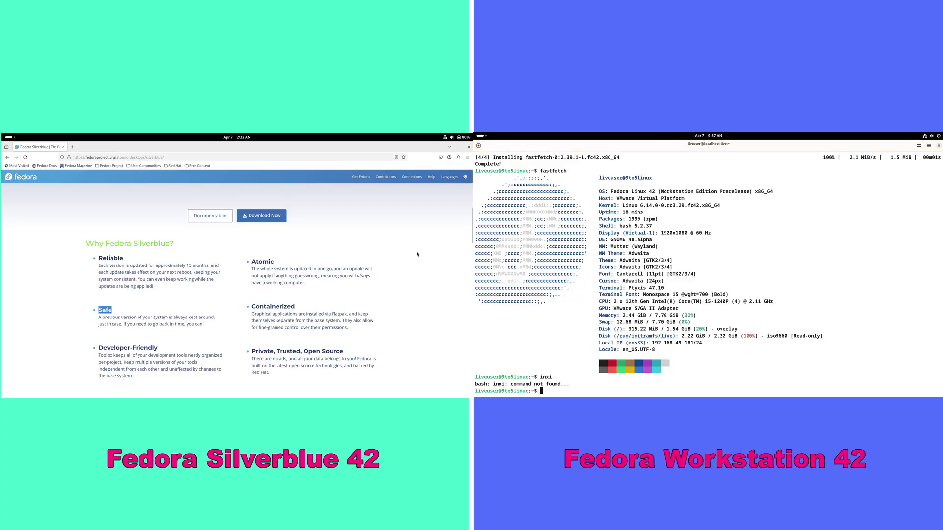
pyautogui.scroll(-10, 236, 290)
# Check the SELinux status with sestatus in a new terminal tab.
pyautogui.click(478, 145)
pyautogui.write('sestatus')
pyautogui.scroll(-5, 251, 220)
pyautogui.press('Return')
pyautogui.scroll(2, 251, 220)
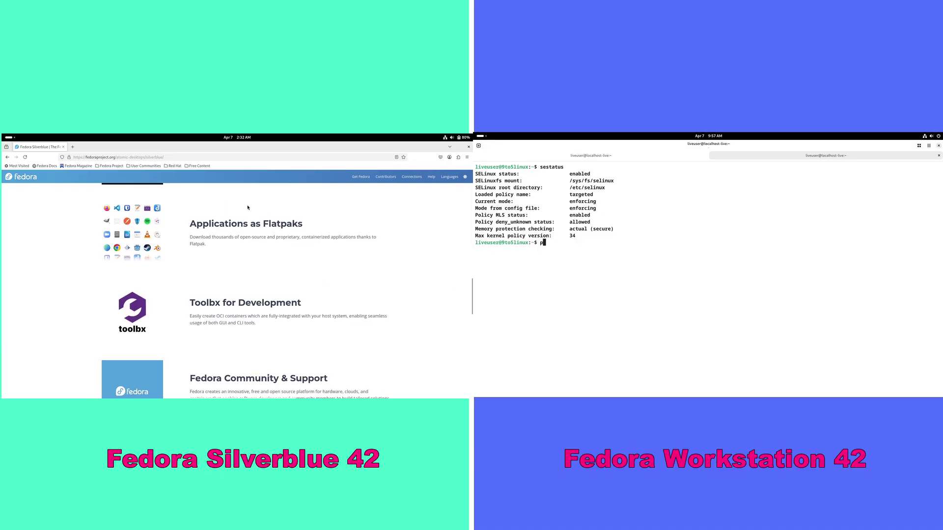
# Confirm Python 3.13.2 and start downloading the Silverblue 42 beta x86_64 ISO.
pyautogui.write('pyth')
pyautogui.moveTo(470, 284); pyautogui.dragTo(467, 195)
pyautogui.write('on')
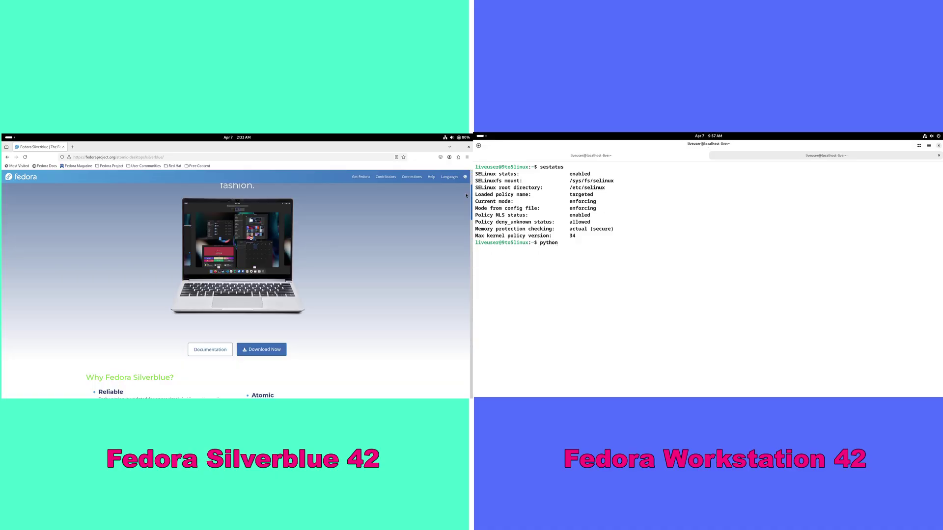
pyautogui.write('3 --ver')
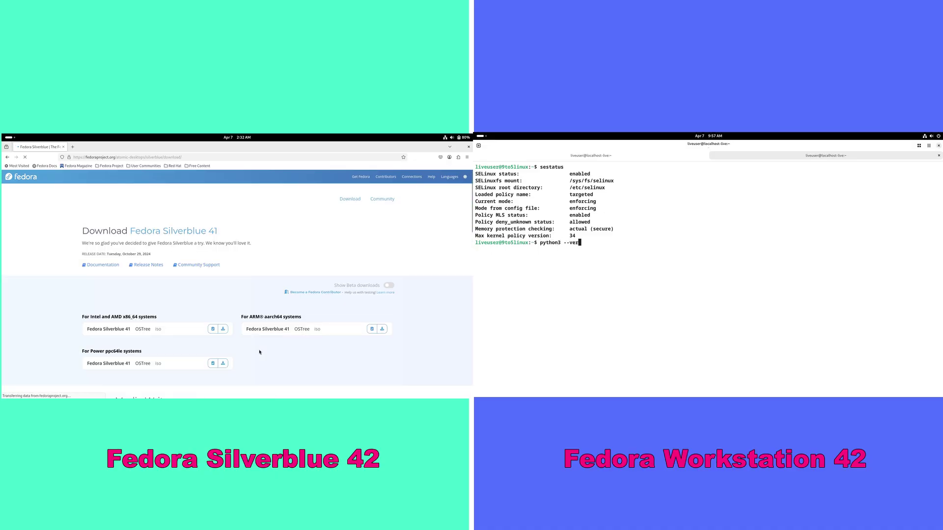
pyautogui.write('sion')
pyautogui.click(389, 286)
pyautogui.press('Return')
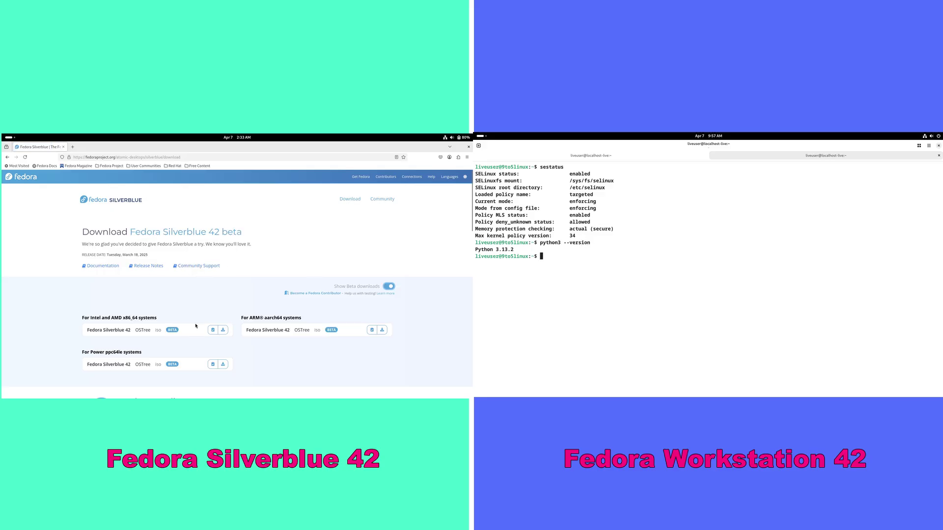
pyautogui.click(226, 334)
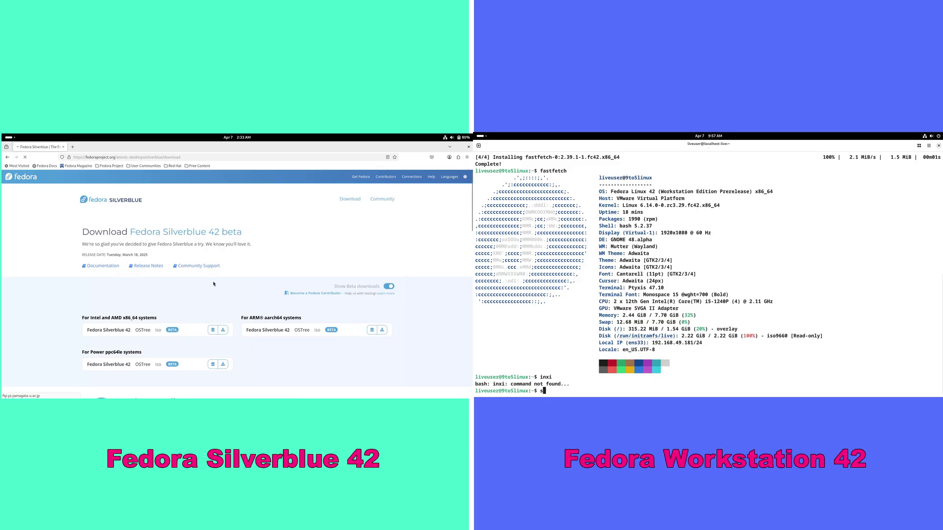
pyautogui.write('sudo dnf insta')
# Cancel the Silverblue ISO download, close Firefox, and run 'sudo dnf install inxi'.
pyautogui.click(437, 171)
pyautogui.click(468, 147)
pyautogui.write('ll inxi')
pyautogui.press('super')
pyautogui.press('Return')
# Enable third-party repositories in Software, confirm the inxi install, and browse Updates and Installed.
pyautogui.click(253, 383)
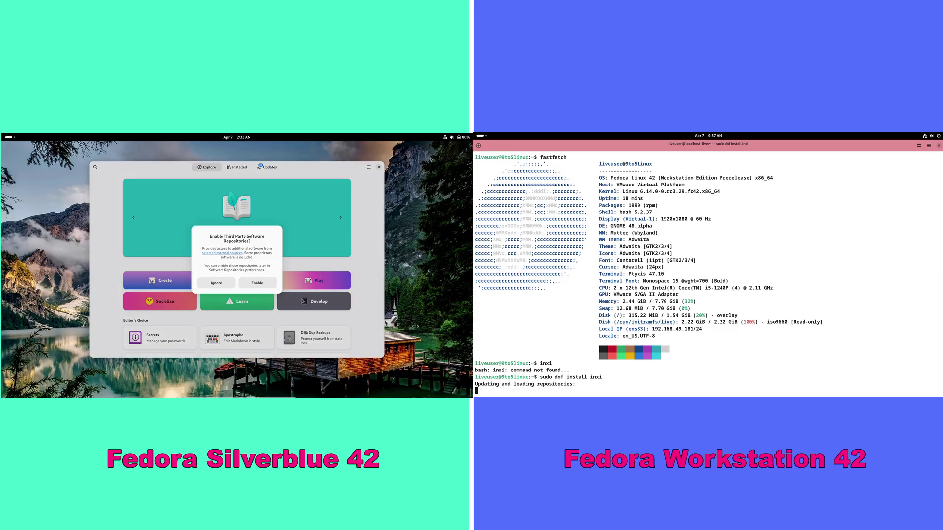
pyautogui.click(255, 279)
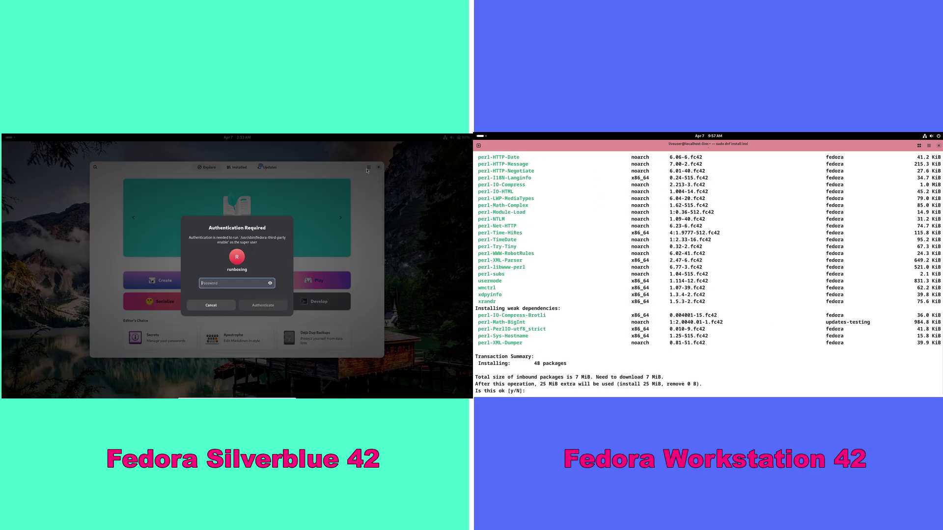
pyautogui.write('y')
pyautogui.press('Return')
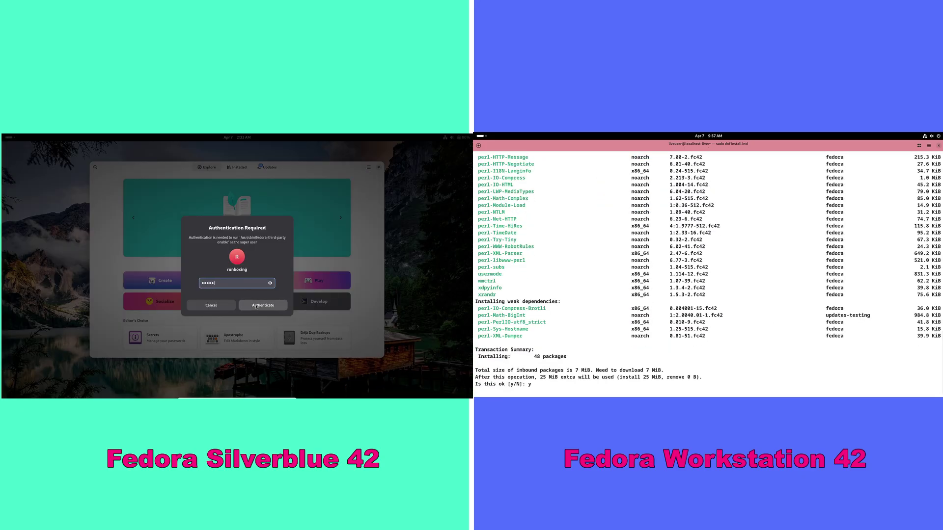
pyautogui.click(256, 306)
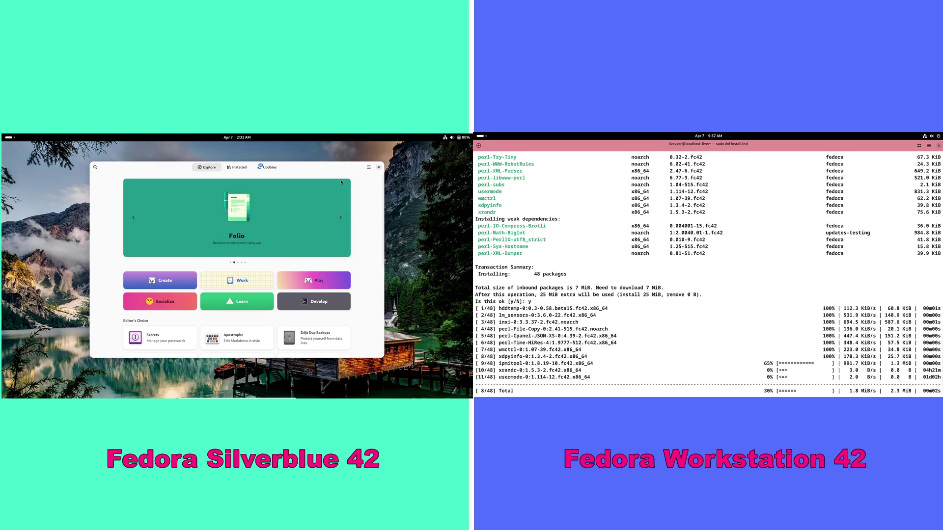
pyautogui.click(268, 167)
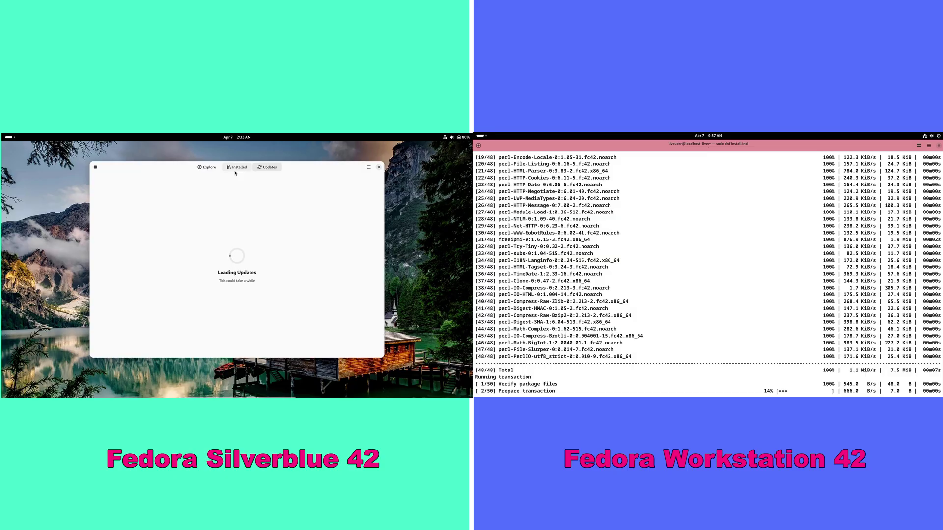
pyautogui.click(239, 168)
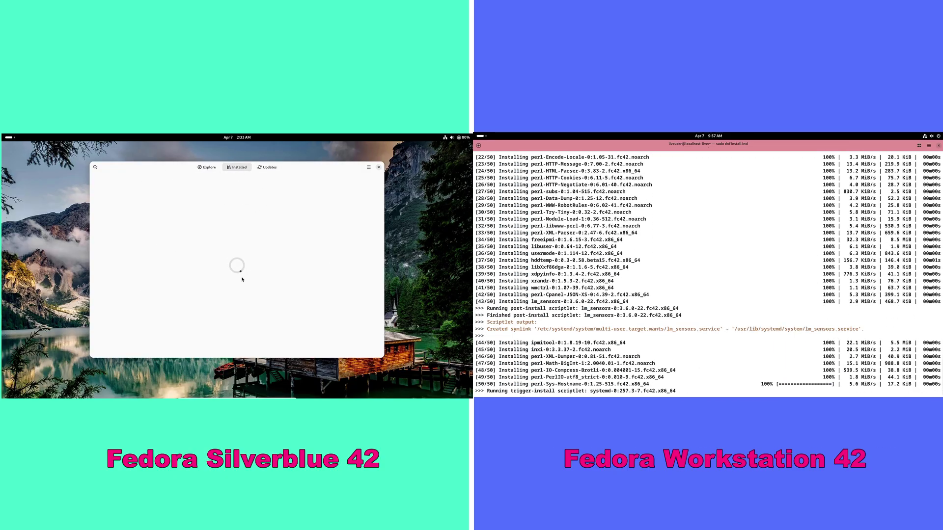
# Print a full verbose system report with 'inxi -sv8' and open Files.
pyautogui.click(15, 138)
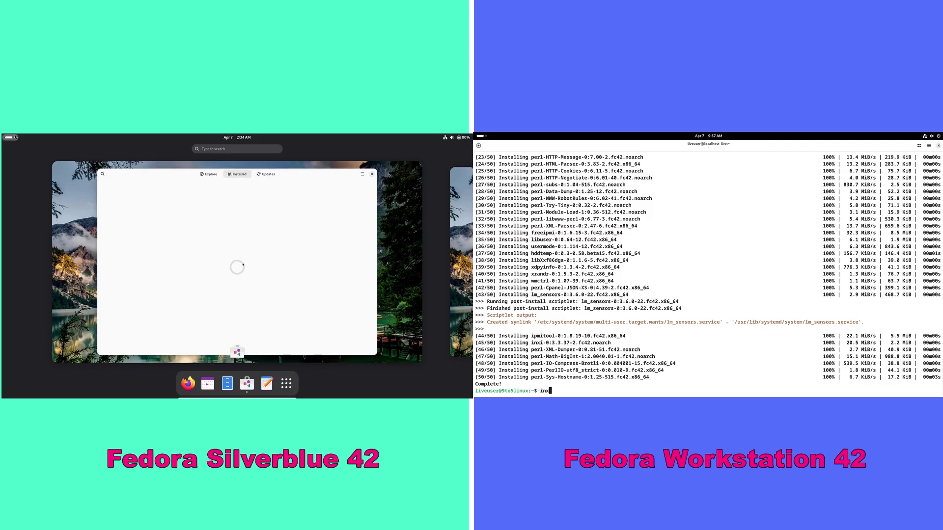
pyautogui.write('i -sv8')
pyautogui.click(227, 383)
pyautogui.press('Return')
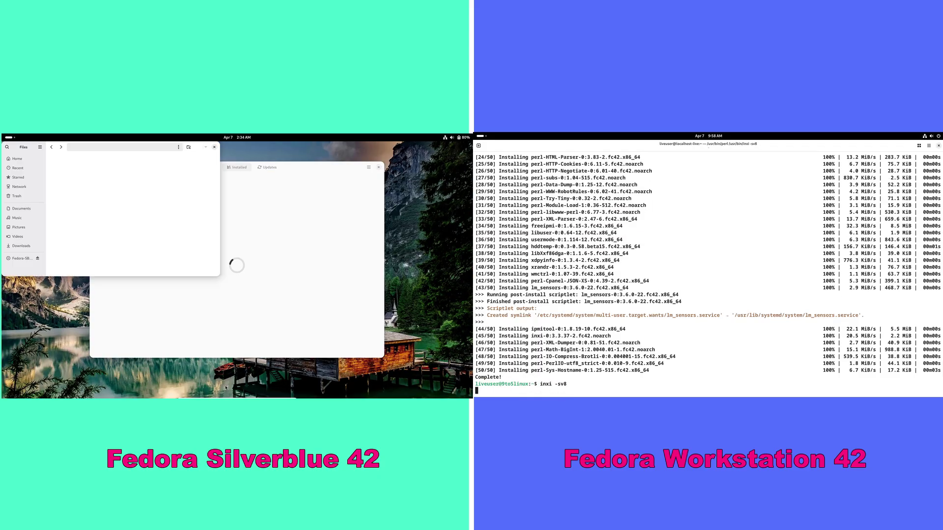
# Eject the live media drive, view About Files, and close Files.
pyautogui.click(38, 258)
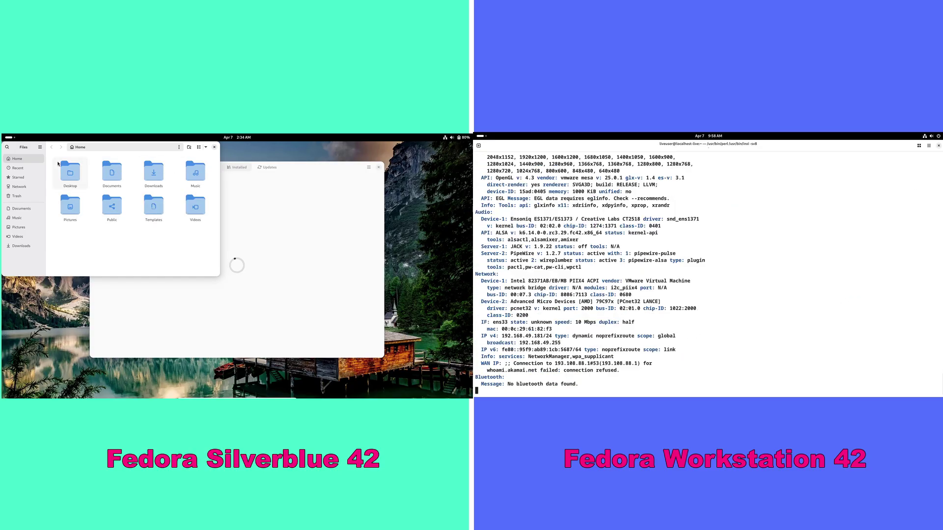
pyautogui.click(40, 147)
pyautogui.click(42, 223)
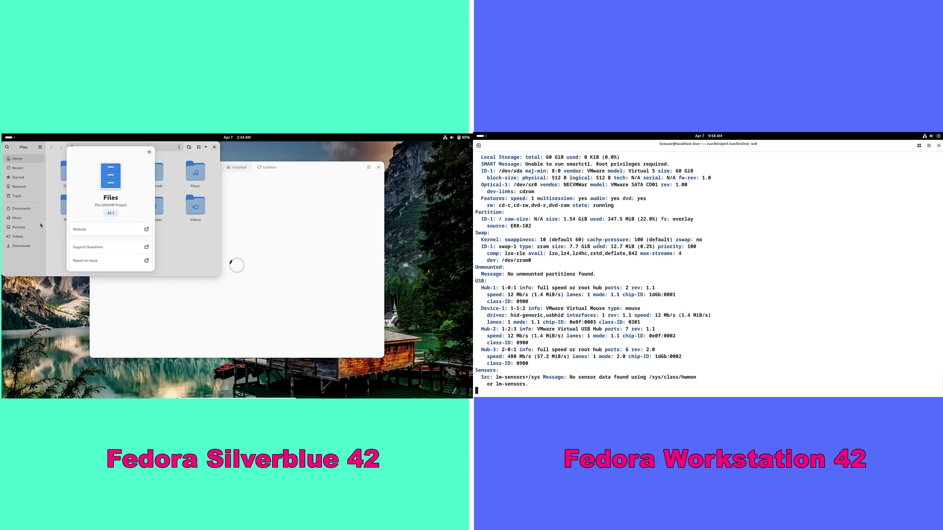
pyautogui.click(147, 153)
pyautogui.click(39, 149)
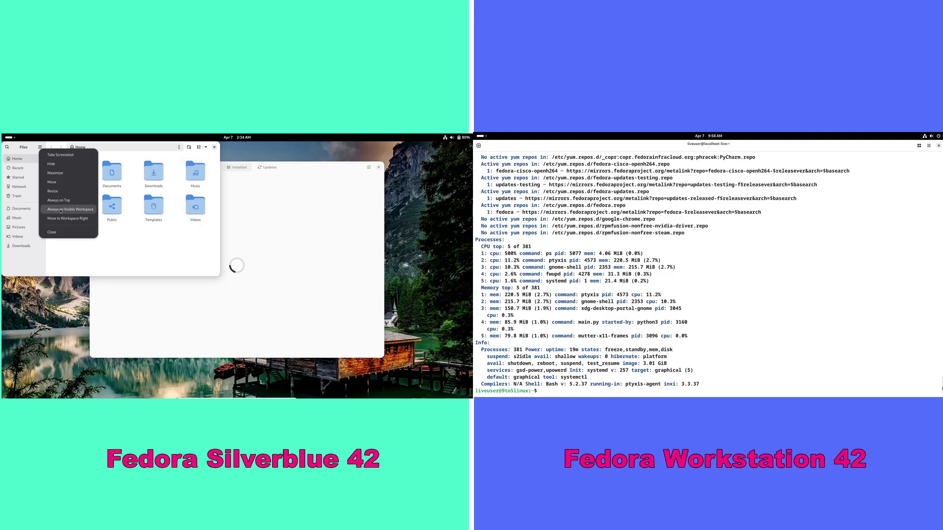
pyautogui.click(61, 238)
# Select the report's Audio section and maximize the Software window.
pyautogui.scroll(4, 889, 305)
pyautogui.moveTo(940, 375); pyautogui.dragTo(940, 340)
pyautogui.moveTo(475, 229); pyautogui.dragTo(591, 285)
pyautogui.doubleClick(345, 167)
# Open an app's details in Software and highlight the report's Graphics section.
pyautogui.scroll(7, 941, 329)
pyautogui.click(242, 379)
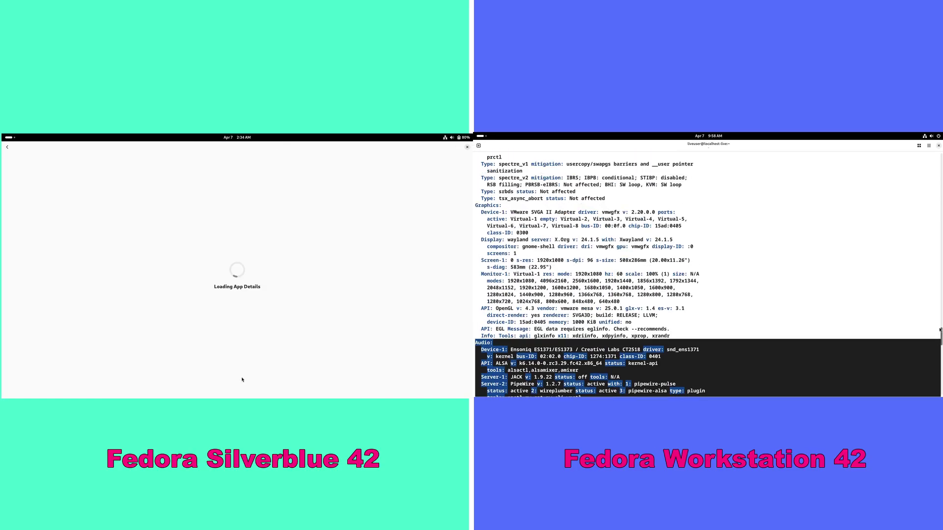
pyautogui.scroll(1, 940, 328)
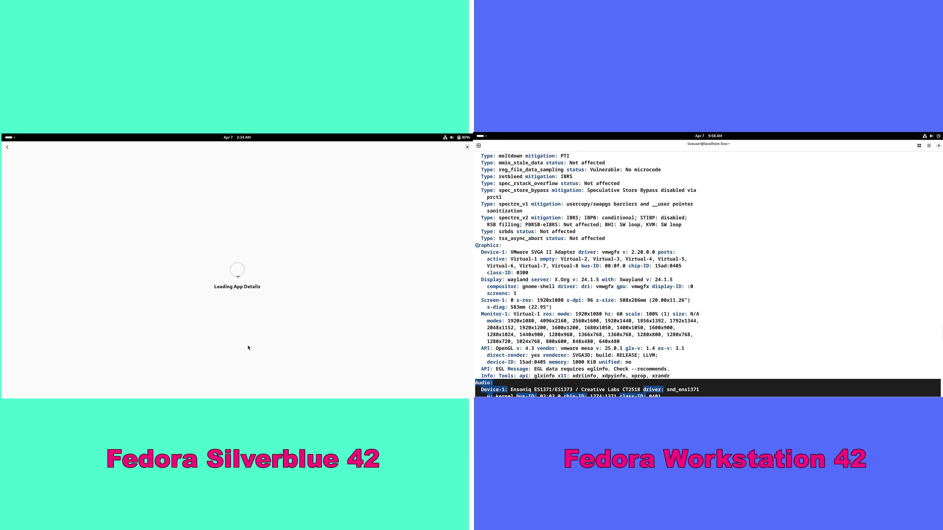
pyautogui.moveTo(477, 245); pyautogui.dragTo(927, 350)
pyautogui.click(10, 148)
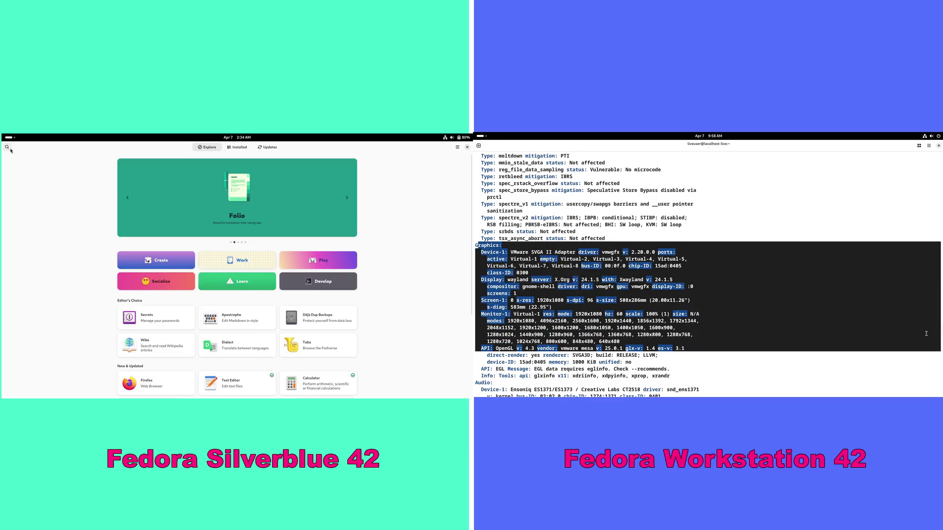
pyautogui.scroll(10, 940, 339)
pyautogui.scroll(-5, 421, 185)
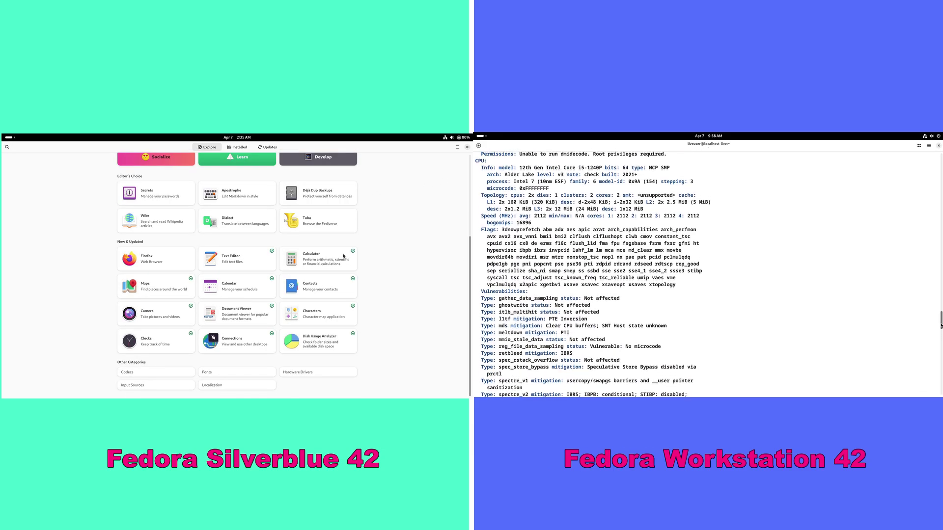
# Open Silverblue's pending System Updates and browse the package list to python3-s3transfer.
pyautogui.click(265, 147)
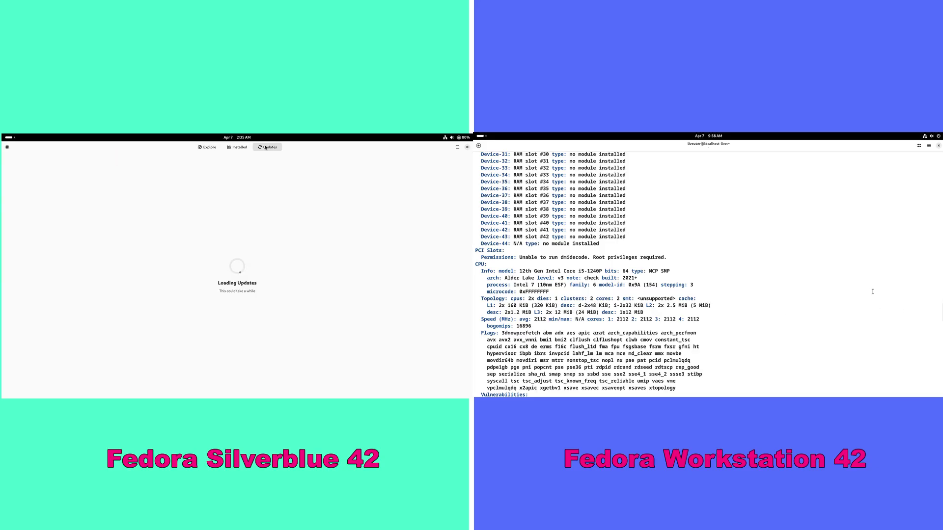
pyautogui.scroll(15, 940, 312)
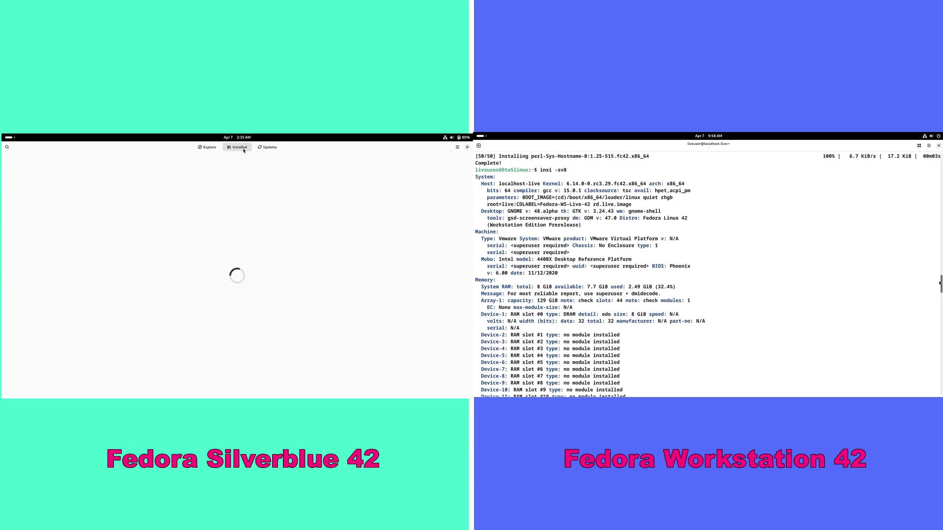
pyautogui.moveTo(476, 279); pyautogui.dragTo(577, 328)
pyautogui.click(273, 186)
pyautogui.moveTo(313, 223); pyautogui.dragTo(311, 309)
pyautogui.moveTo(476, 176); pyautogui.dragTo(653, 216)
pyautogui.moveTo(311, 310); pyautogui.dragTo(311, 339)
pyautogui.moveTo(653, 216); pyautogui.dragTo(582, 226)
pyautogui.moveTo(311, 339); pyautogui.dragTo(310, 318)
pyautogui.click(247, 235)
# Check which sources offer Mousai while opening Workstation's application grid.
pyautogui.press('Escape')
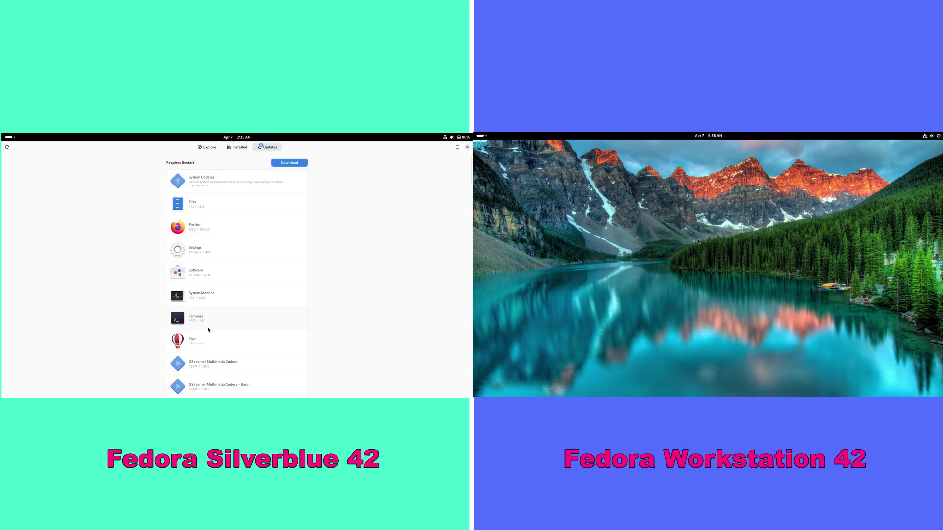
pyautogui.click(206, 147)
pyautogui.click(934, 137)
pyautogui.click(180, 281)
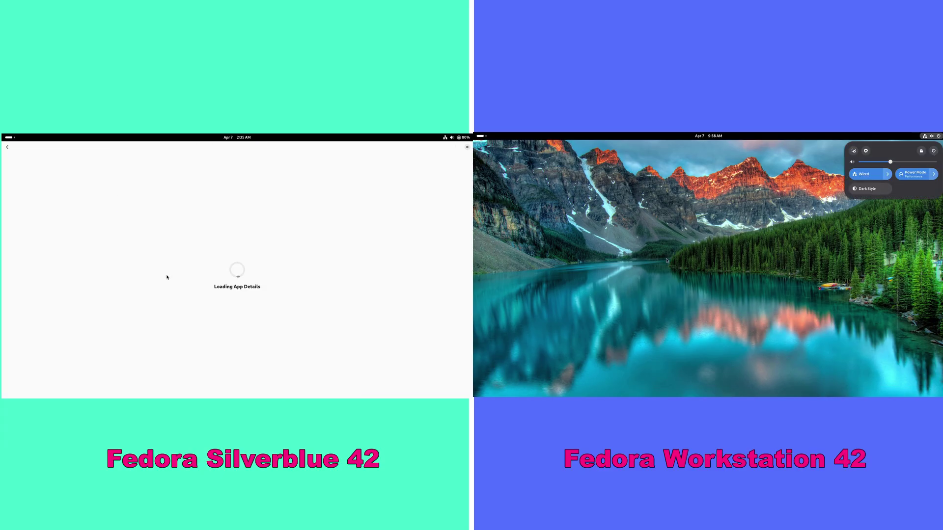
pyautogui.click(481, 136)
pyautogui.click(738, 383)
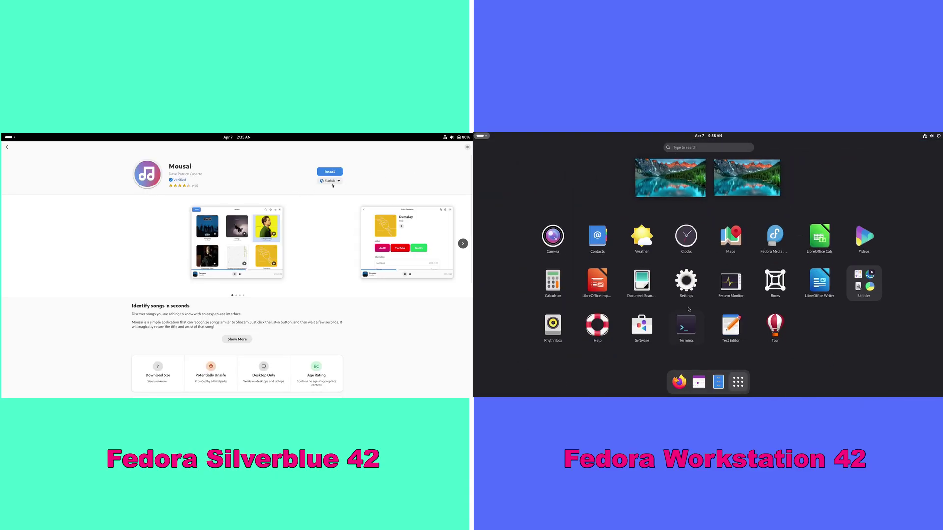
pyautogui.click(329, 181)
pyautogui.click(671, 312)
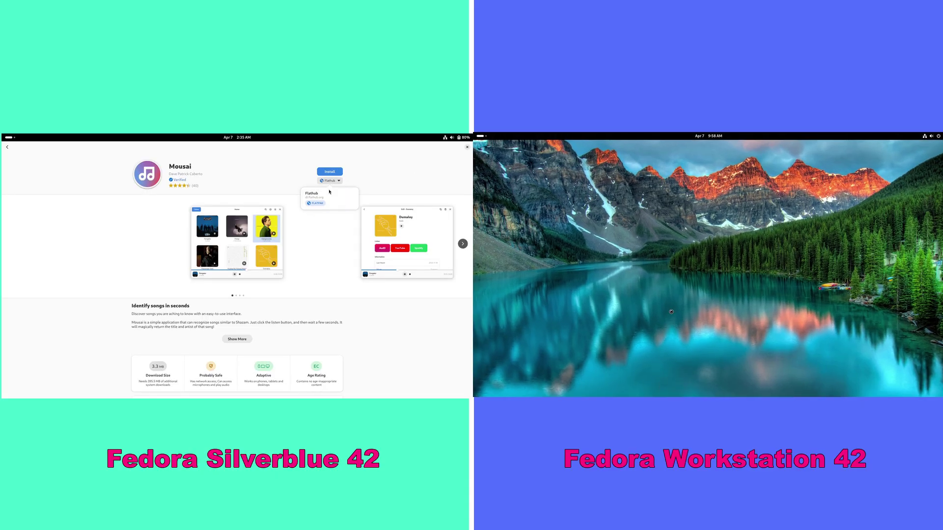
pyautogui.click(6, 147)
# Review GNOME Software's update preferences and About information.
pyautogui.click(458, 147)
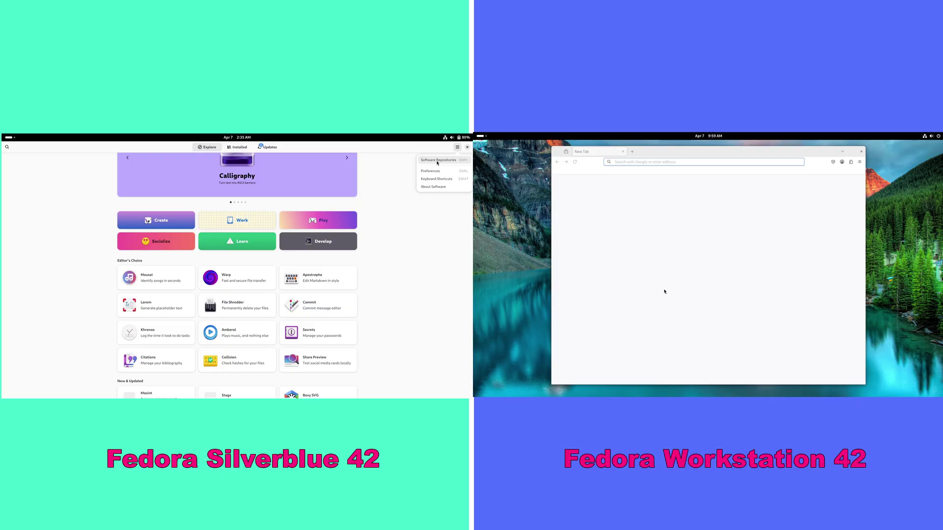
pyautogui.click(443, 170)
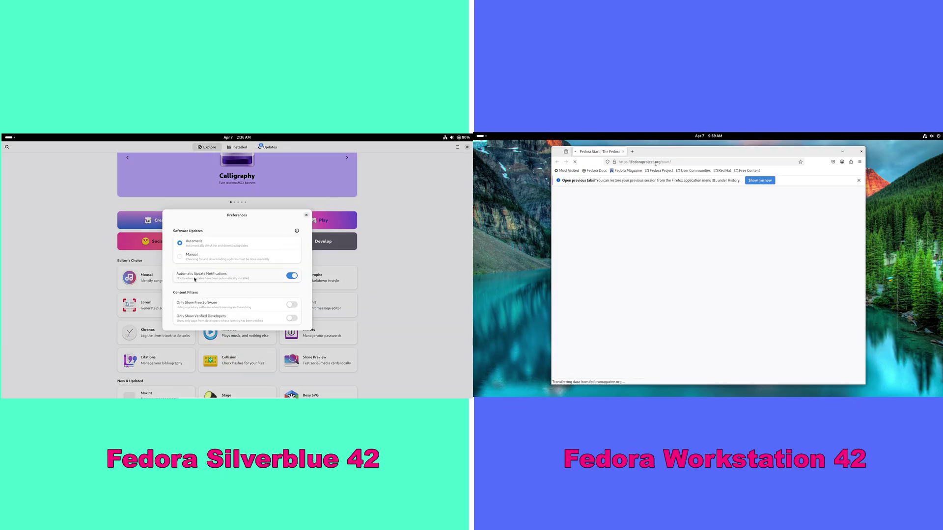
pyautogui.click(306, 215)
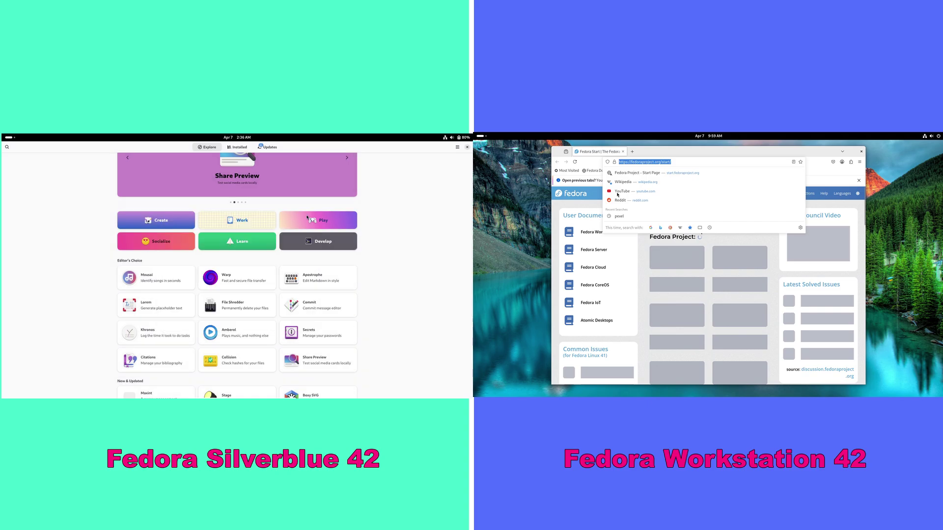
pyautogui.click(461, 147)
pyautogui.click(439, 188)
pyautogui.press('Escape')
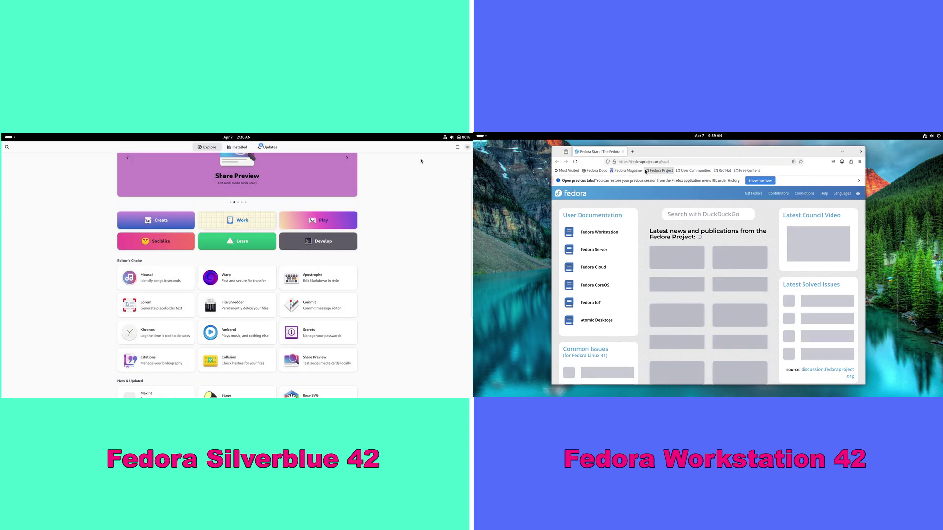
# Show the Software Repositories list and open Firefox's Fedora Project bookmarks.
pyautogui.click(457, 147)
pyautogui.click(646, 171)
pyautogui.click(432, 159)
# Enable the Fedora Flatpaks (testing) repository with password authorization and maximize Firefox.
pyautogui.click(657, 179)
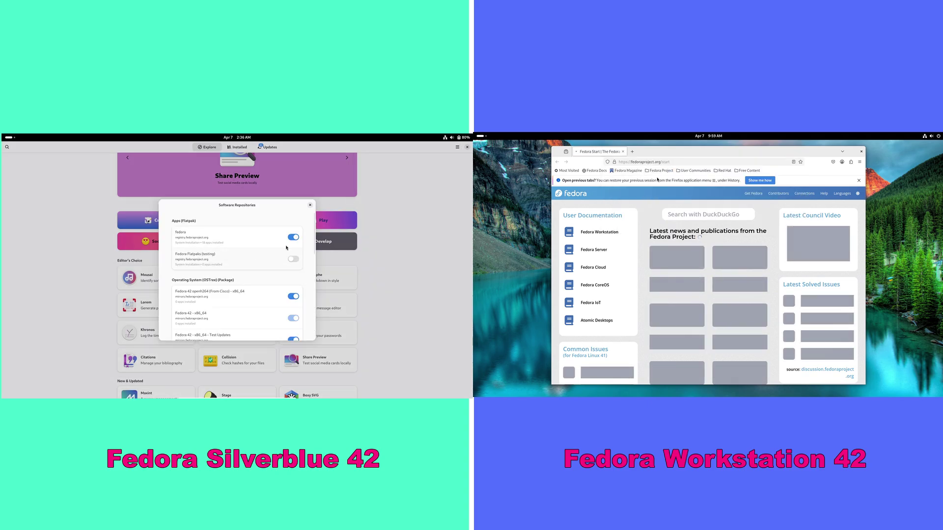
pyautogui.click(293, 259)
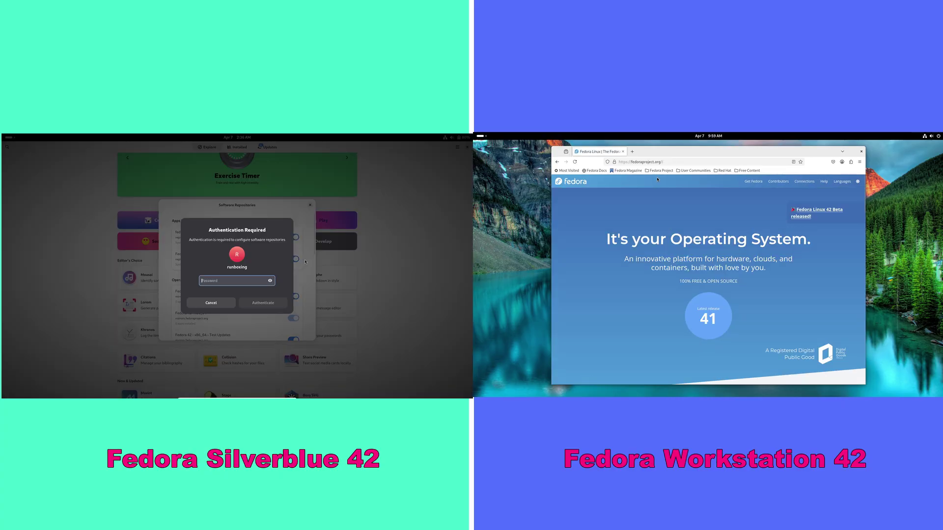
pyautogui.doubleClick(824, 152)
pyautogui.press('Return')
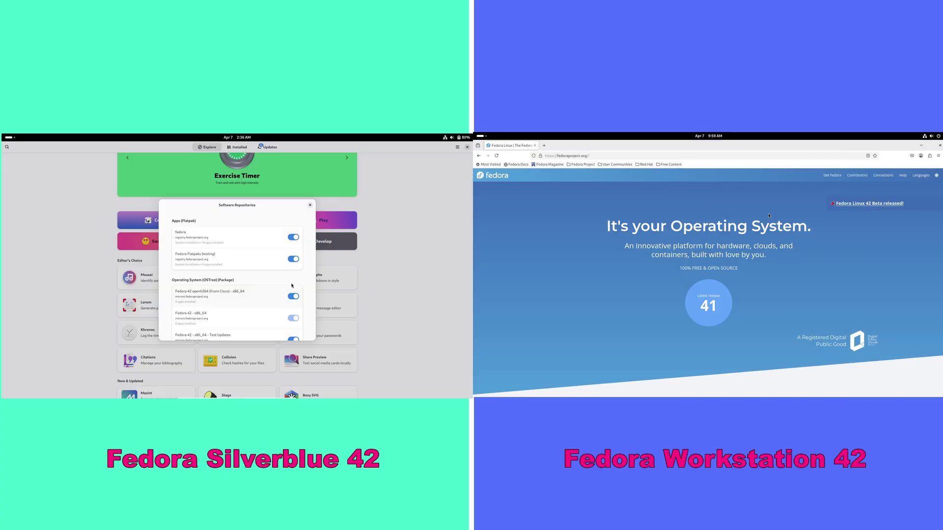
# Go to Get Fedora > Fedora Workstation and scroll through the page.
pyautogui.scroll(-2, 315, 250)
pyautogui.click(832, 176)
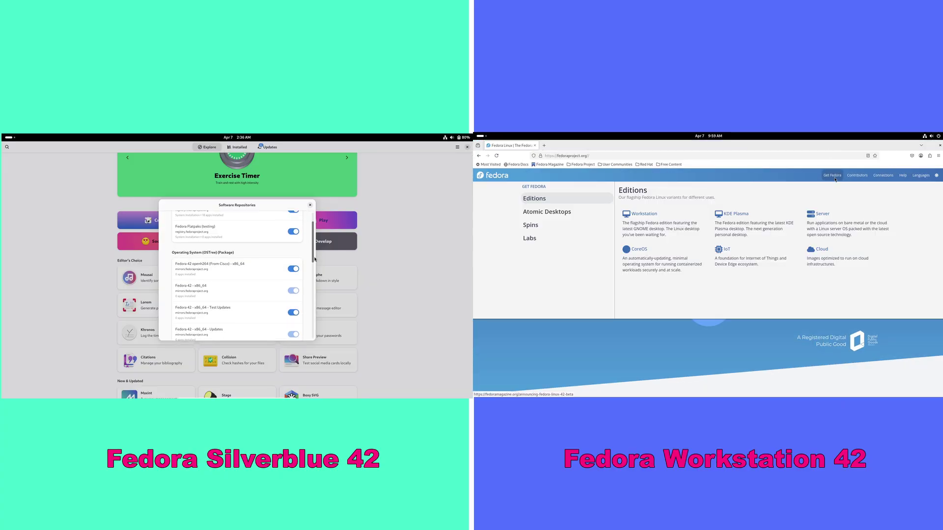
pyautogui.scroll(-5, 314, 262)
pyautogui.click(636, 216)
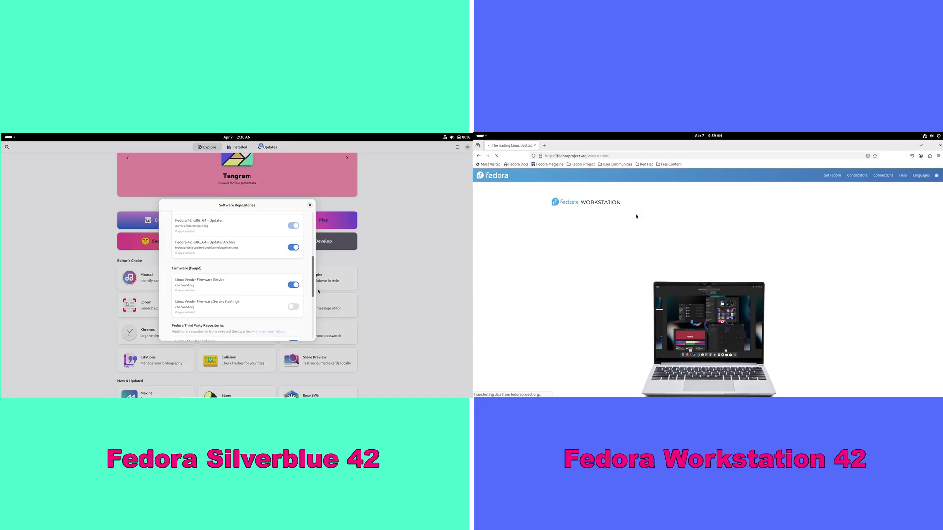
pyautogui.scroll(-5, 319, 300)
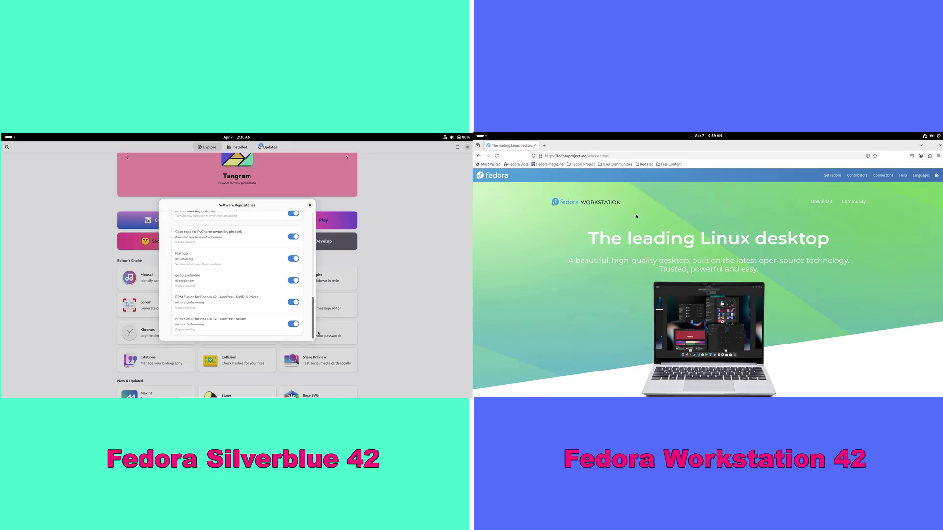
pyautogui.scroll(10, 319, 329)
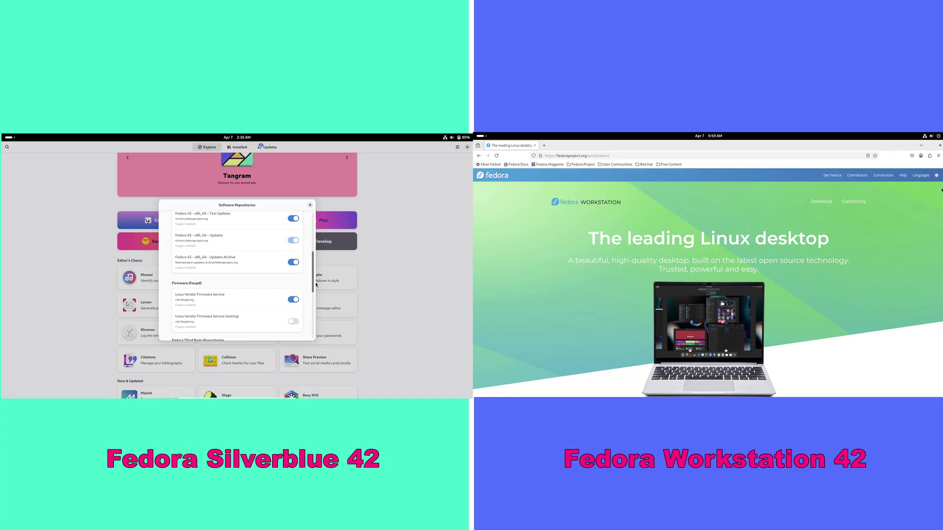
pyautogui.scroll(-1, 637, 216)
pyautogui.scroll(3, 316, 272)
pyautogui.scroll(-10, 707, 283)
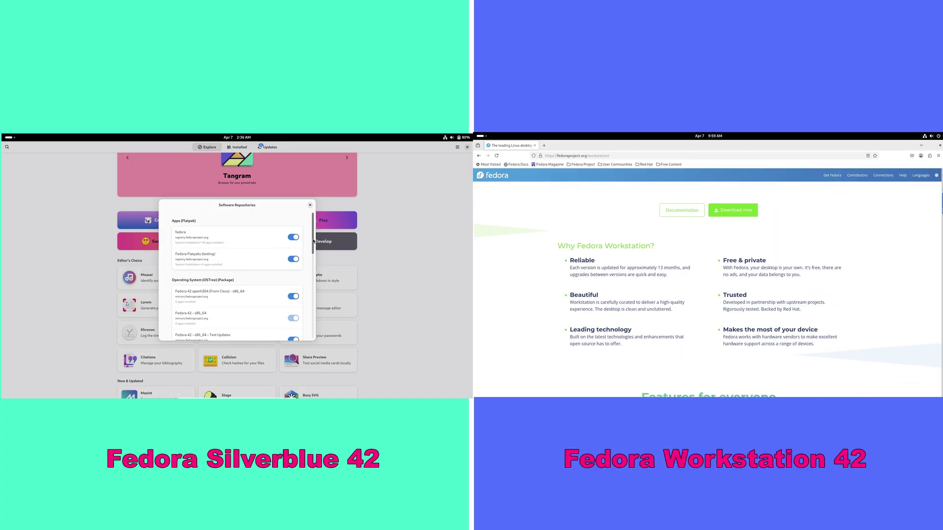
pyautogui.scroll(-10, 707, 283)
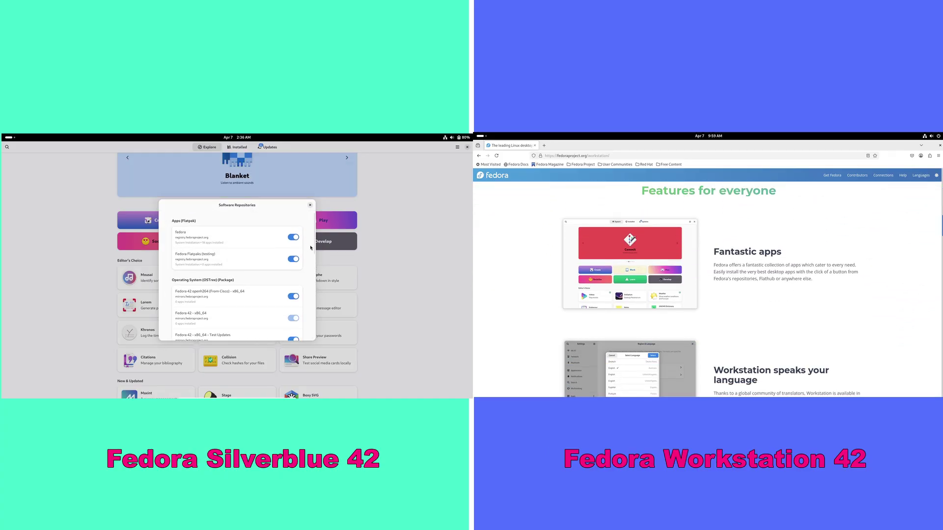
# Close the repository list and open the Maxint app details.
pyautogui.click(310, 205)
pyautogui.scroll(-4, 156, 280)
pyautogui.moveTo(942, 250); pyautogui.dragTo(936, 338)
pyautogui.click(161, 298)
pyautogui.scroll(15, 781, 313)
pyautogui.scroll(-2, 781, 313)
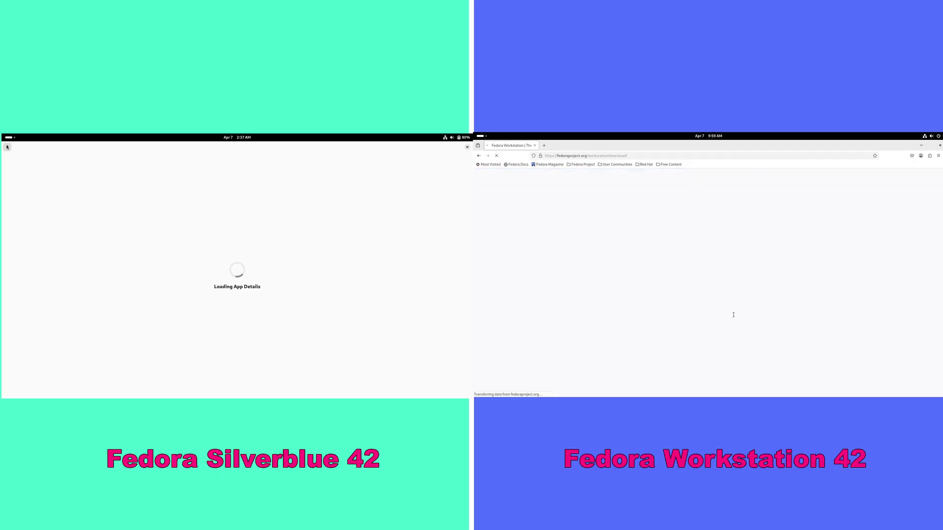
# Close GNOME Software, show Workstation 42 beta downloads, and launch System Monitor.
pyautogui.click(7, 147)
pyautogui.click(467, 147)
pyautogui.click(863, 285)
pyautogui.press('super')
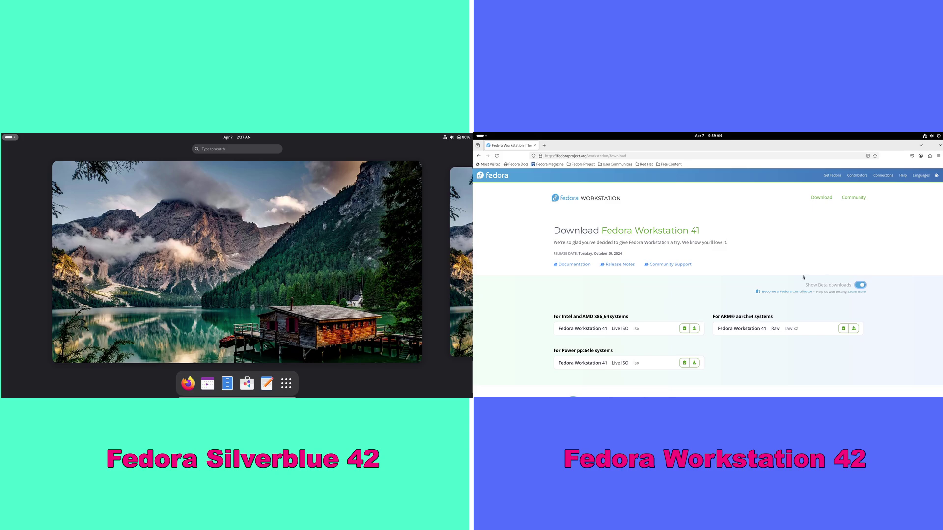
pyautogui.click(286, 384)
pyautogui.click(215, 284)
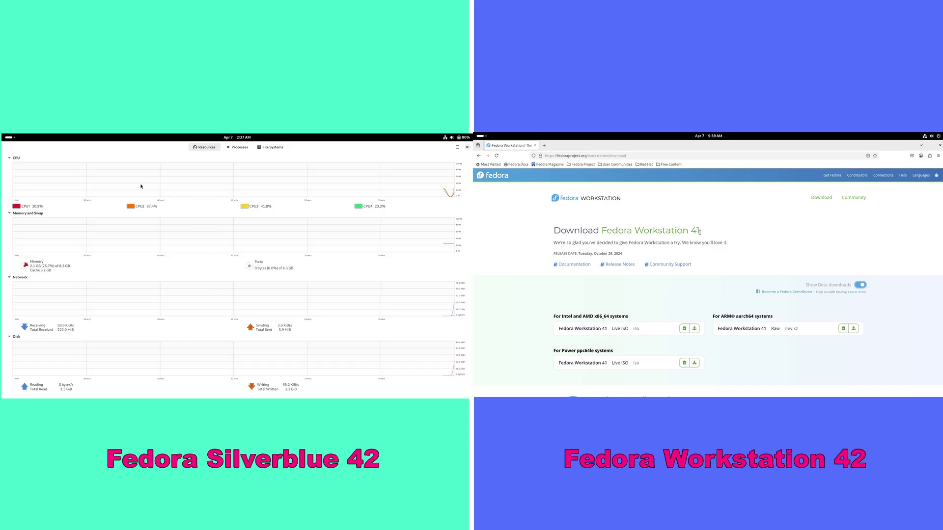
# Browse System Monitor's Processes, File Systems and Resources views, then close it.
pyautogui.click(232, 148)
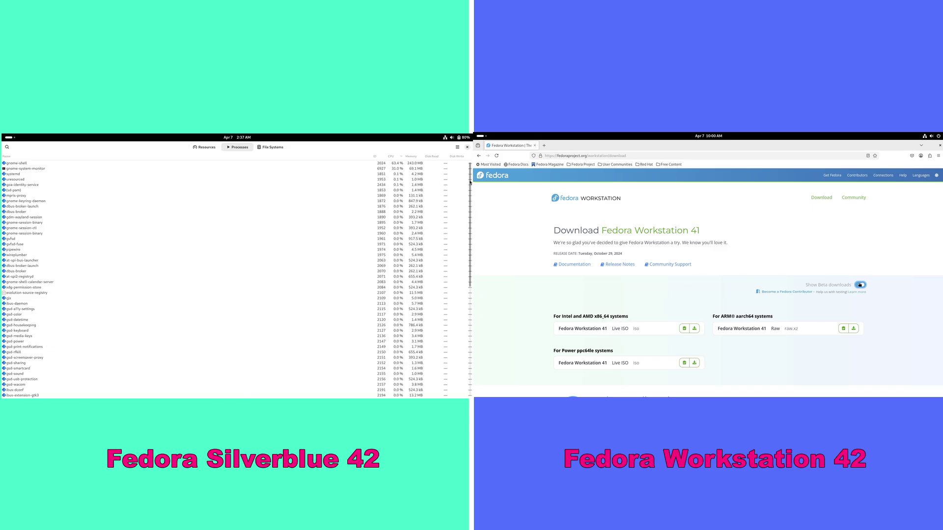
pyautogui.click(860, 285)
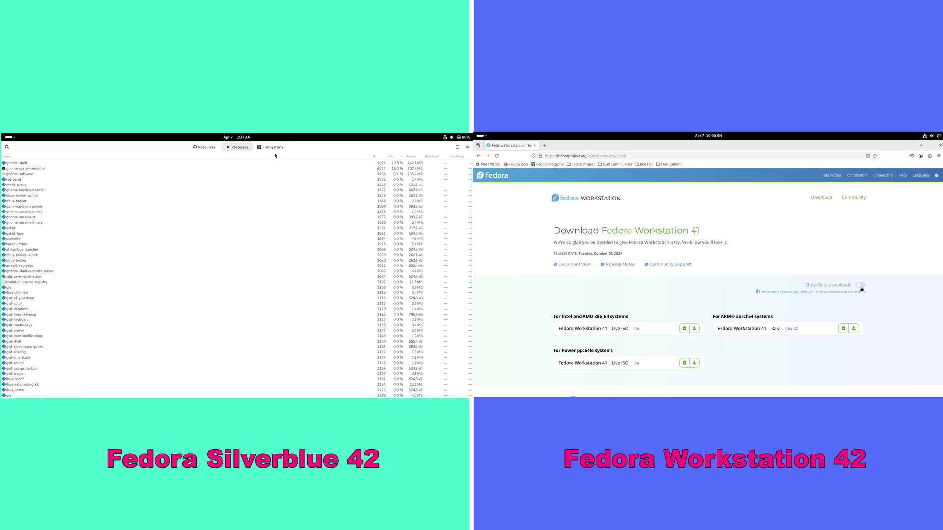
pyautogui.click(860, 285)
pyautogui.click(273, 148)
pyautogui.click(205, 148)
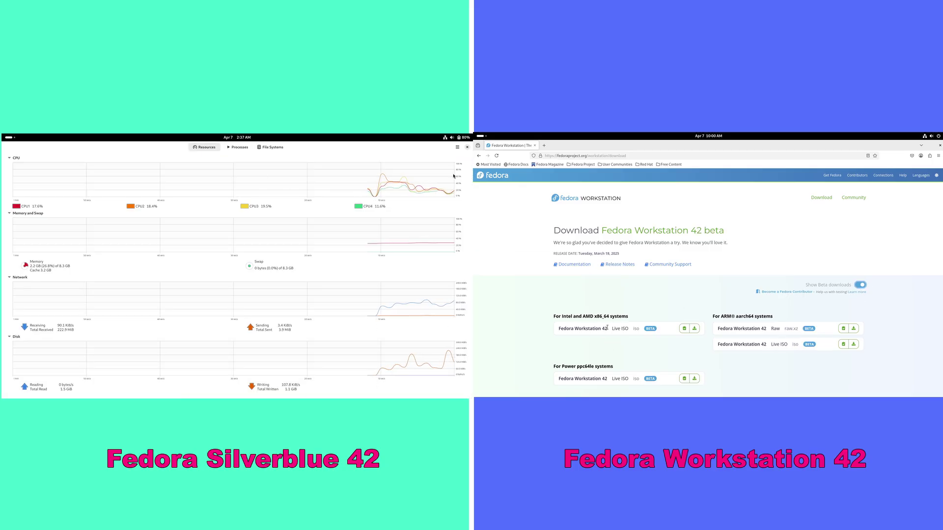
pyautogui.click(467, 147)
# Log Silverblue out and start, then cancel, the Workstation 42 beta Live ISO download.
pyautogui.click(453, 143)
pyautogui.click(449, 152)
pyautogui.click(693, 330)
pyautogui.click(407, 215)
pyautogui.click(264, 219)
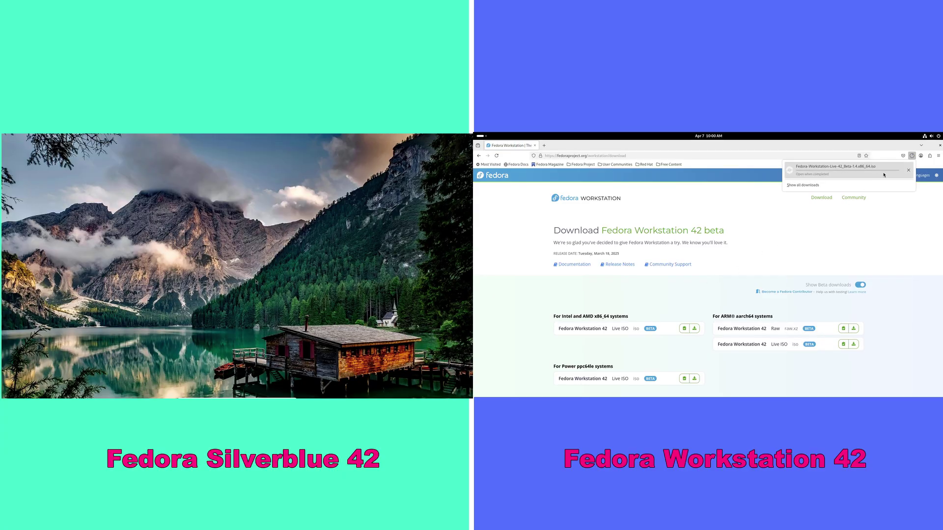
pyautogui.click(908, 171)
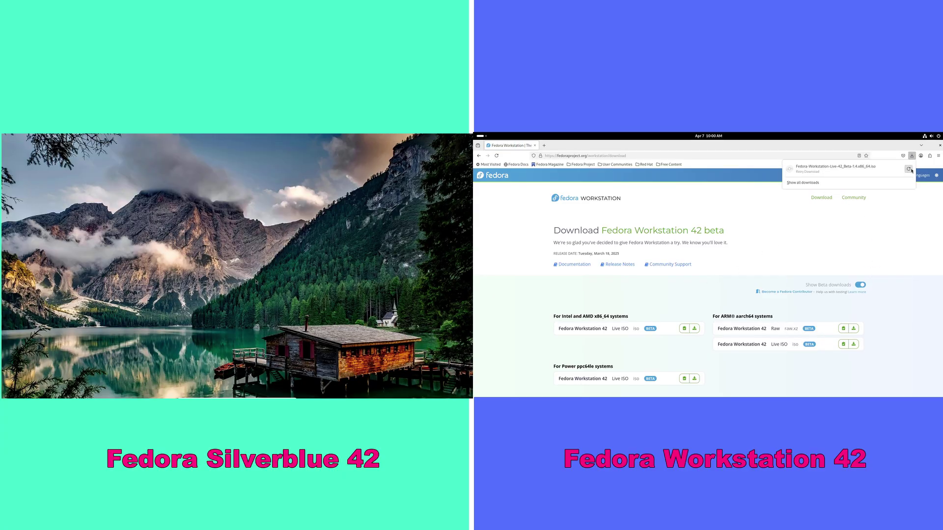
pyautogui.click(940, 146)
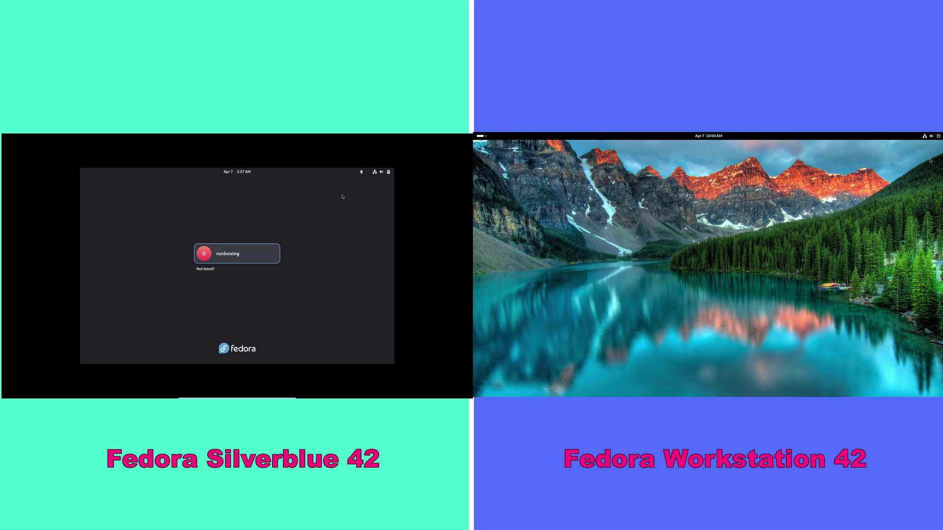
# Dismiss Workstation's power options and pick the user on Silverblue's login screen.
pyautogui.click(934, 136)
pyautogui.click(933, 150)
pyautogui.click(860, 223)
pyautogui.click(240, 259)
pyautogui.click(379, 349)
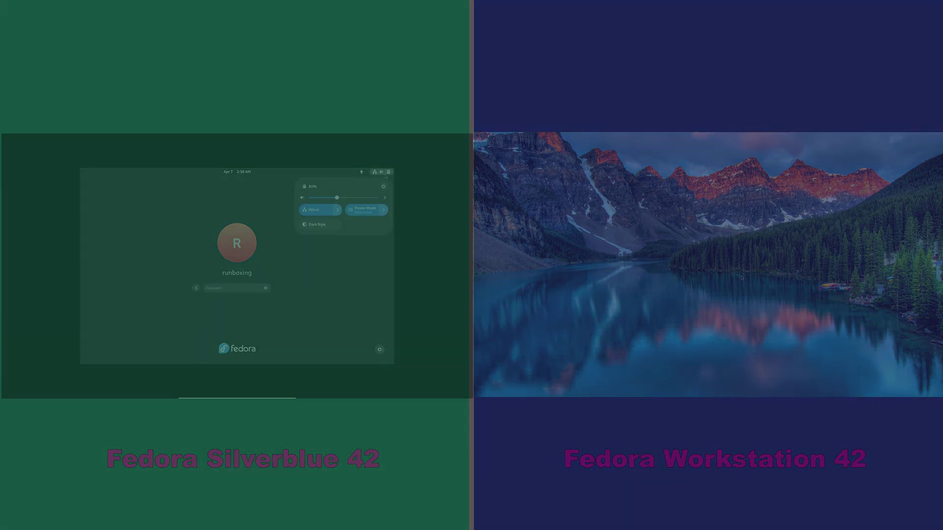